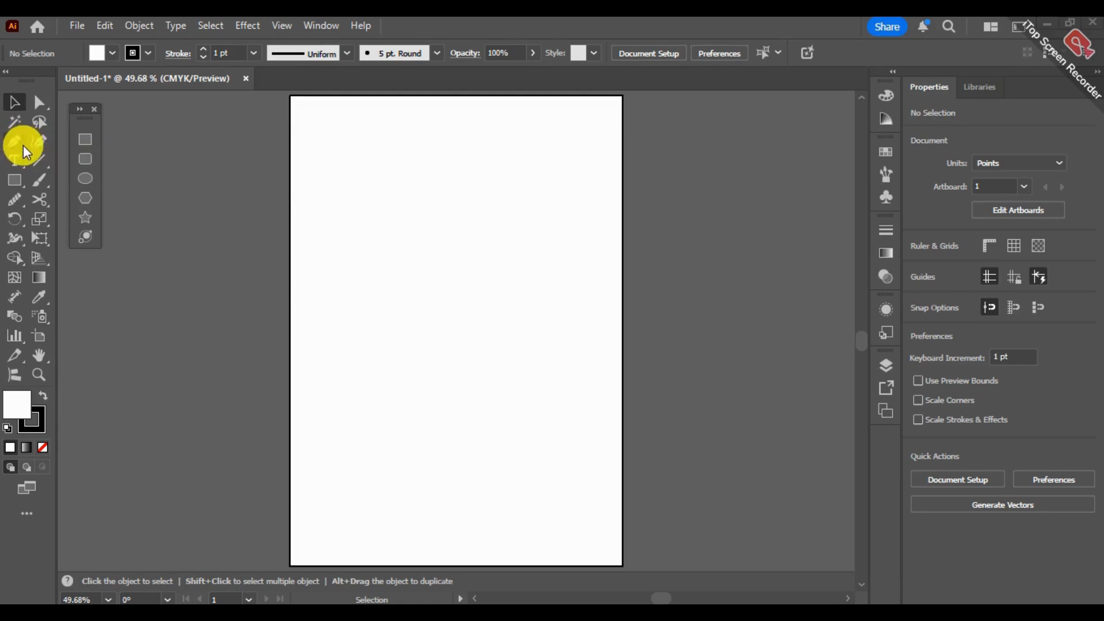
- Tear off the shape tools as a separate vertical palette and place it between the toolbar and the artboard
click(9, 180)
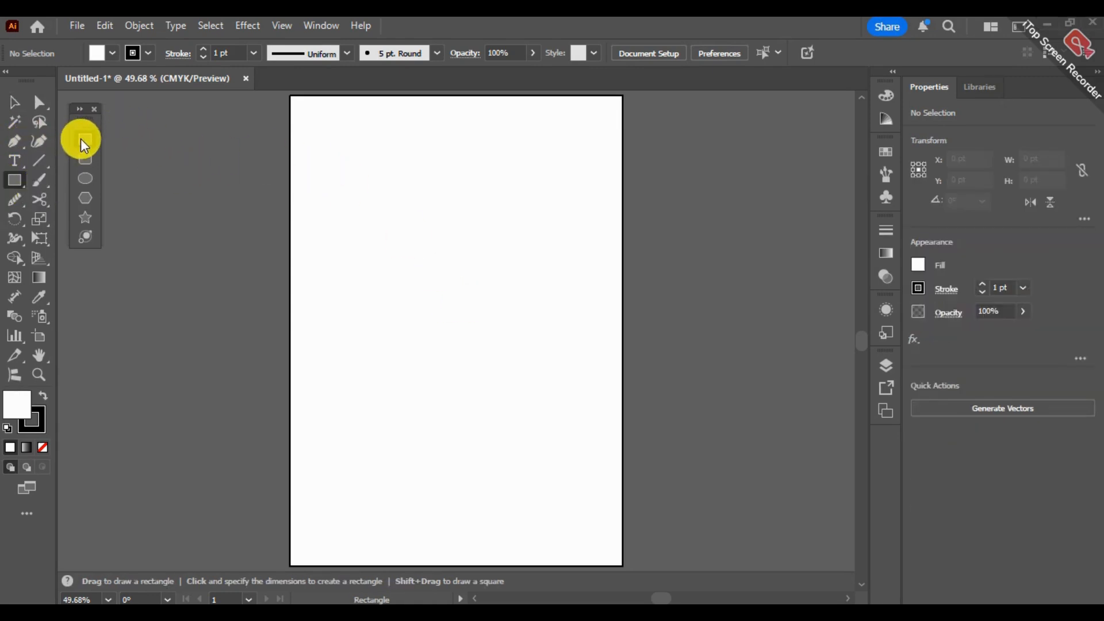
click(90, 107)
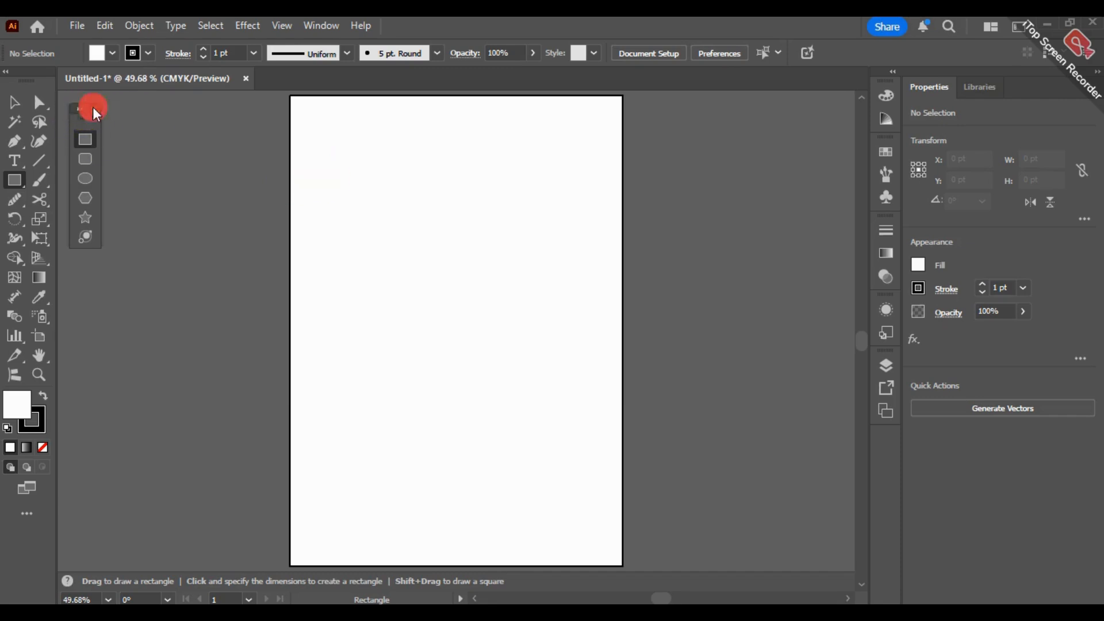
click(13, 182)
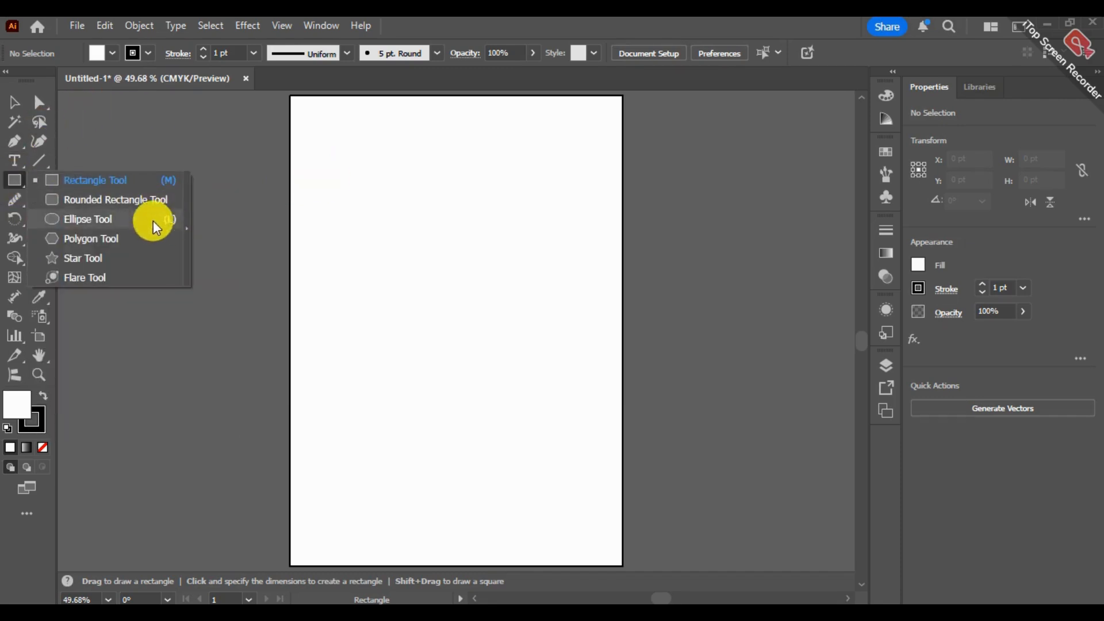
click(191, 234)
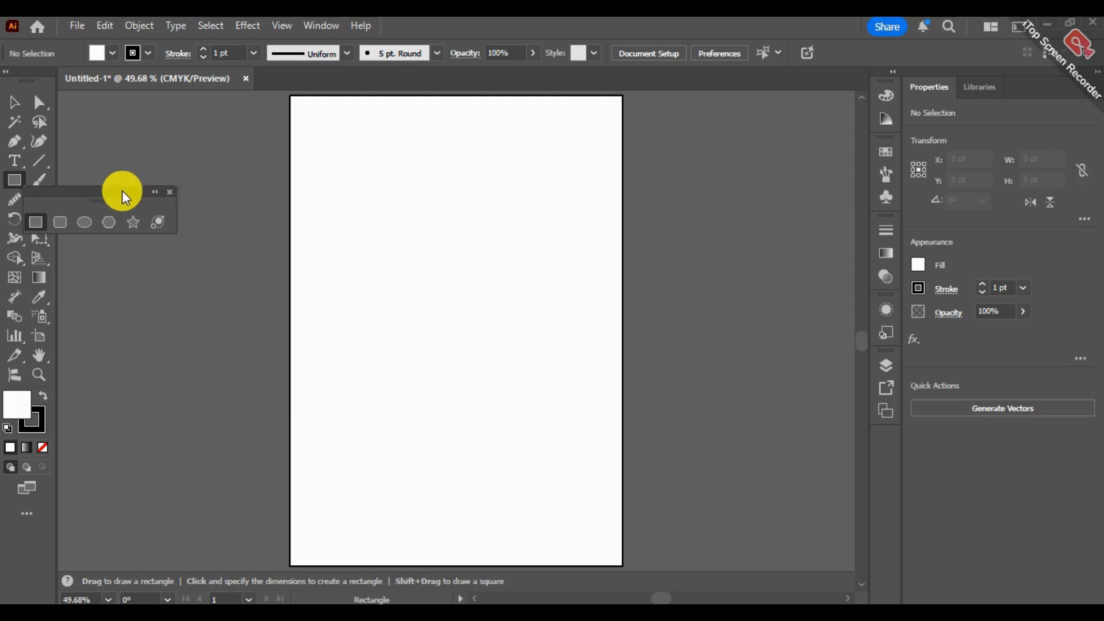
click(157, 192)
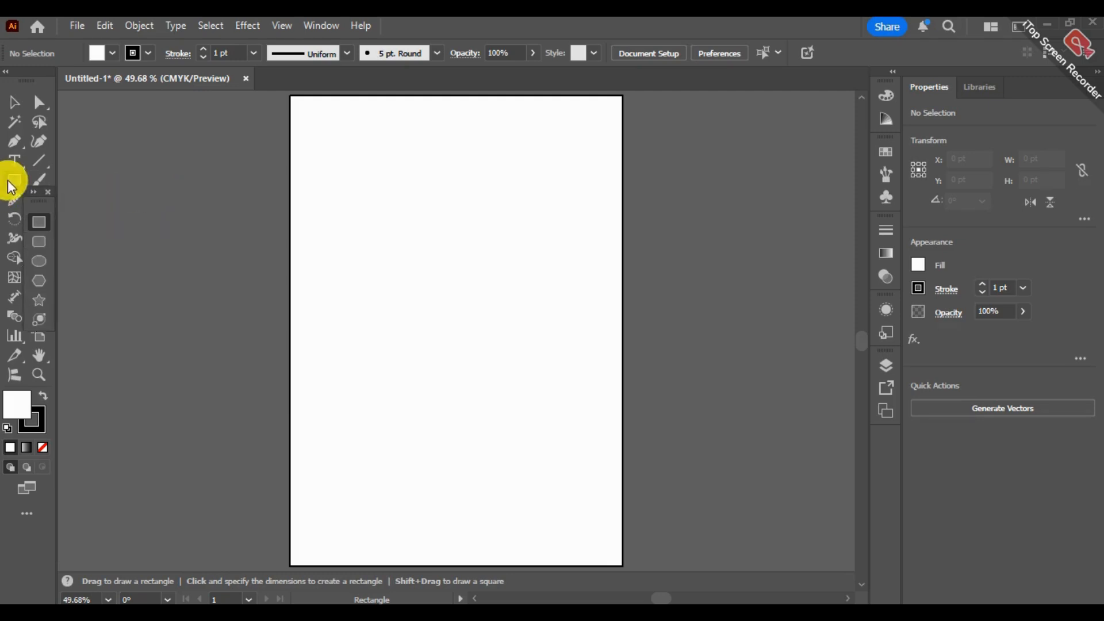
drag(42, 199, 123, 118)
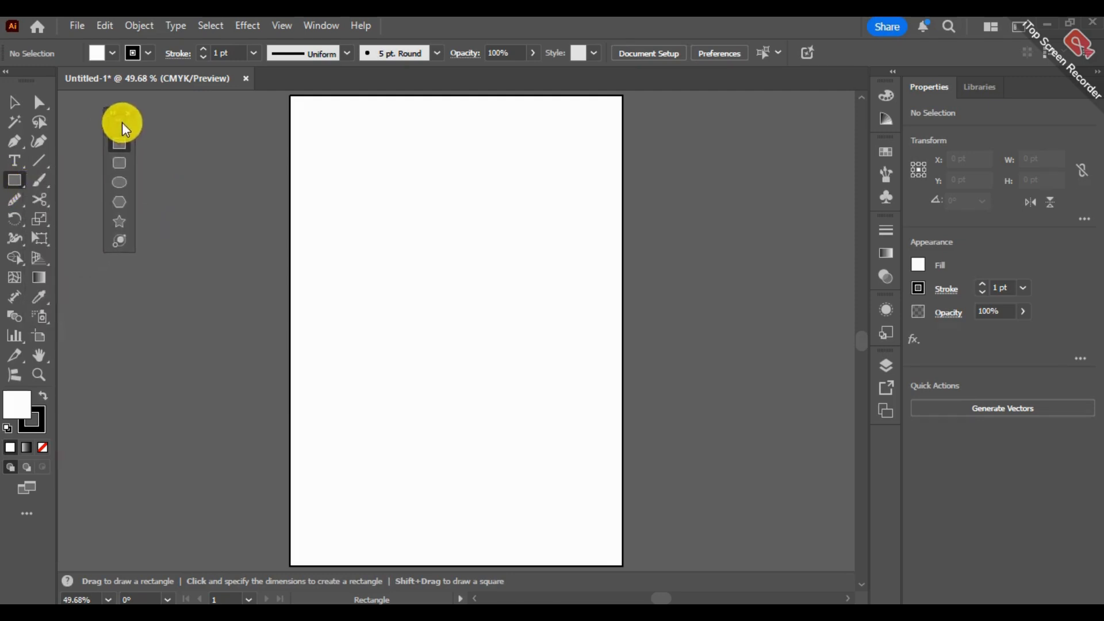
click(14, 183)
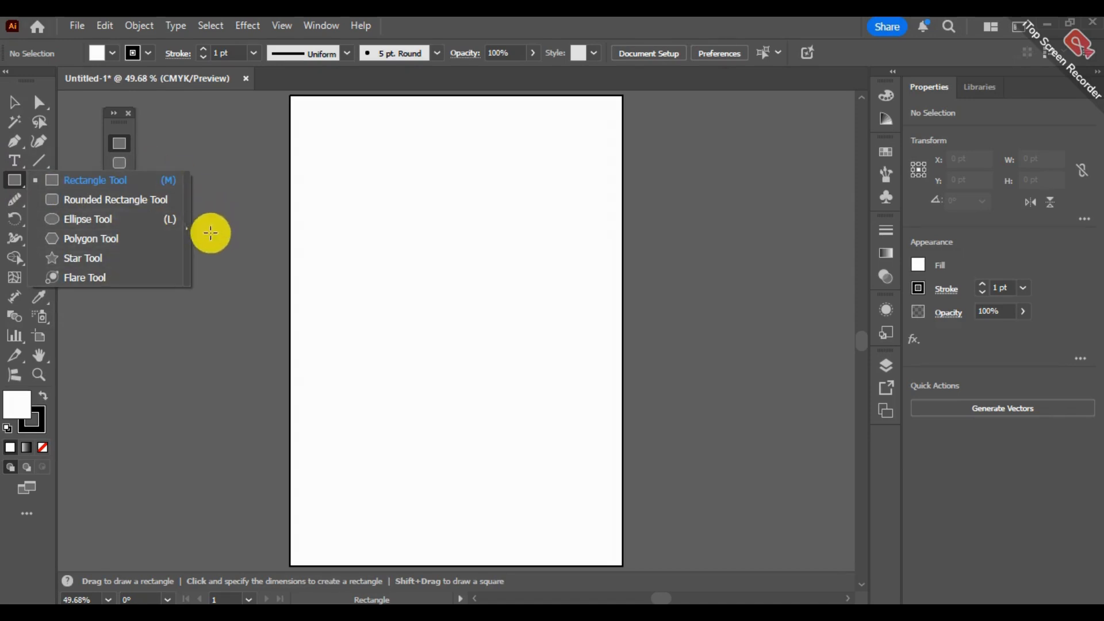
click(151, 123)
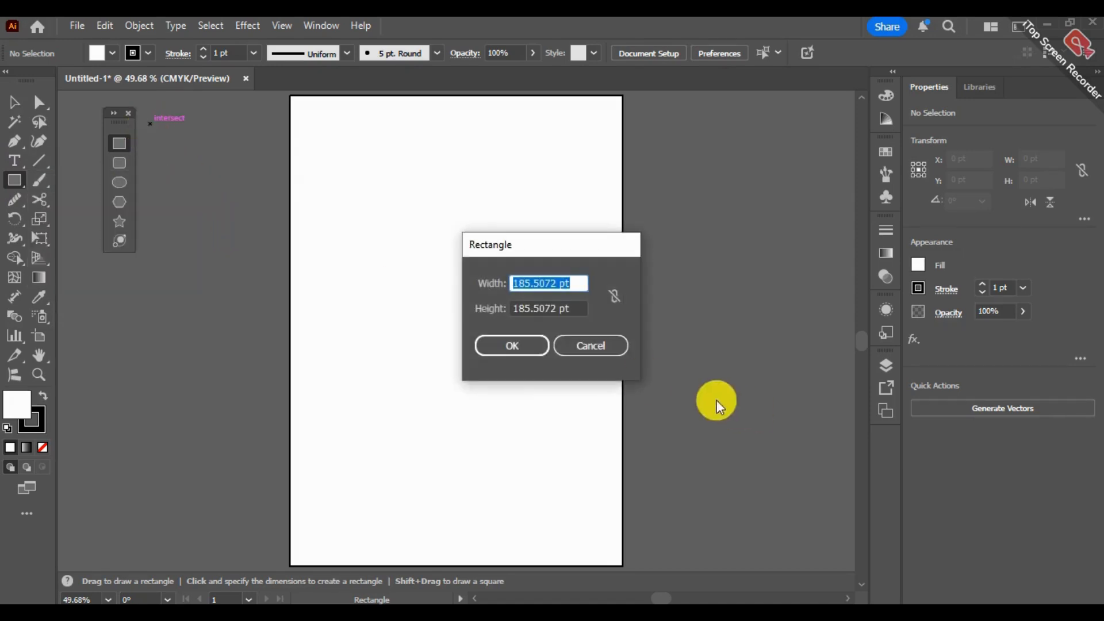
click(604, 346)
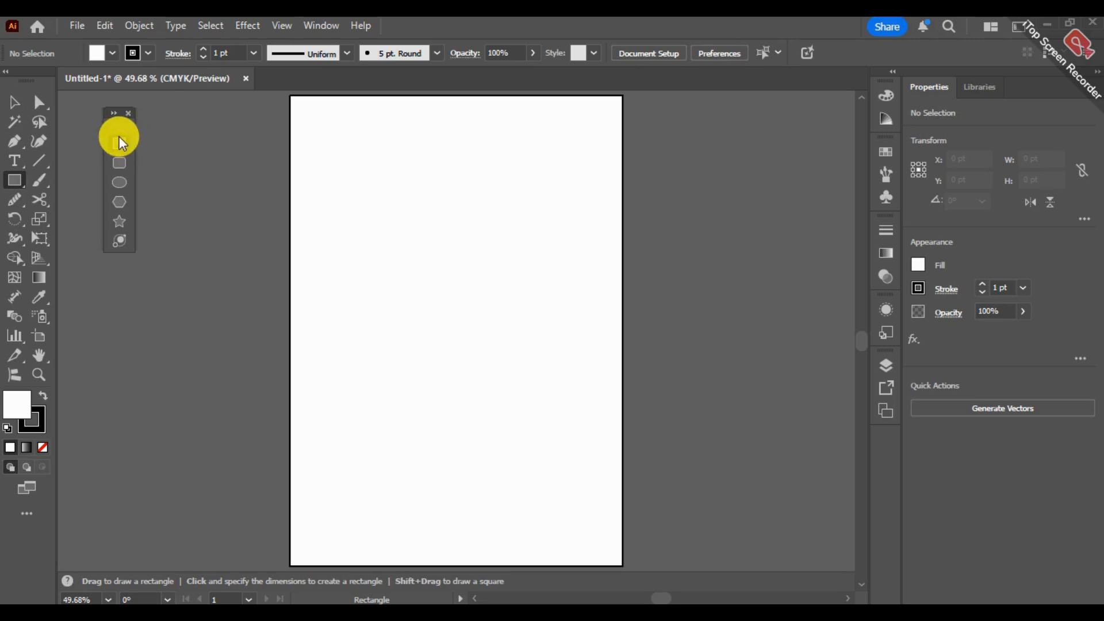
- Draw a square about 250.72 pt per side in the upper middle of the artboard
drag(389, 219, 529, 338)
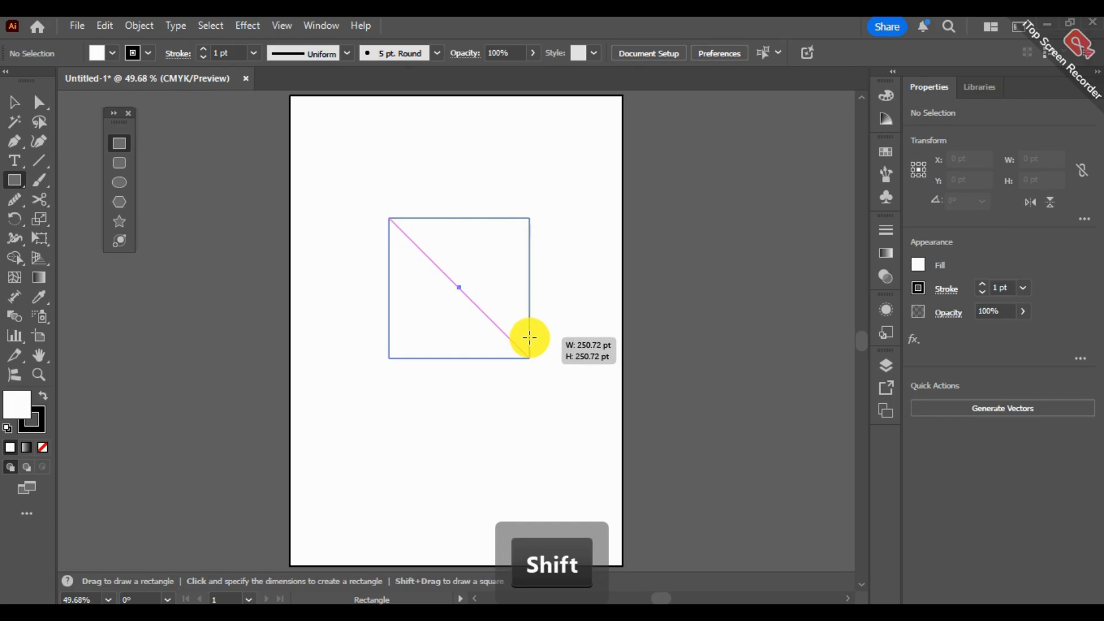
drag(529, 337, 529, 338)
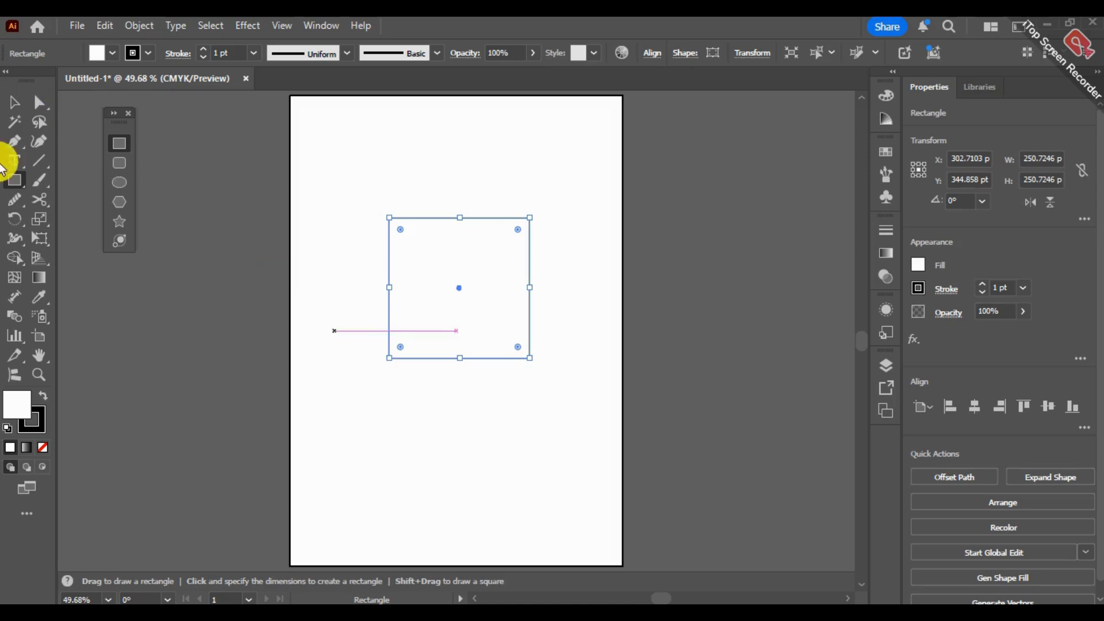
- Select only the square's upper-left anchor point with Direct Selection and deselect it again
click(39, 106)
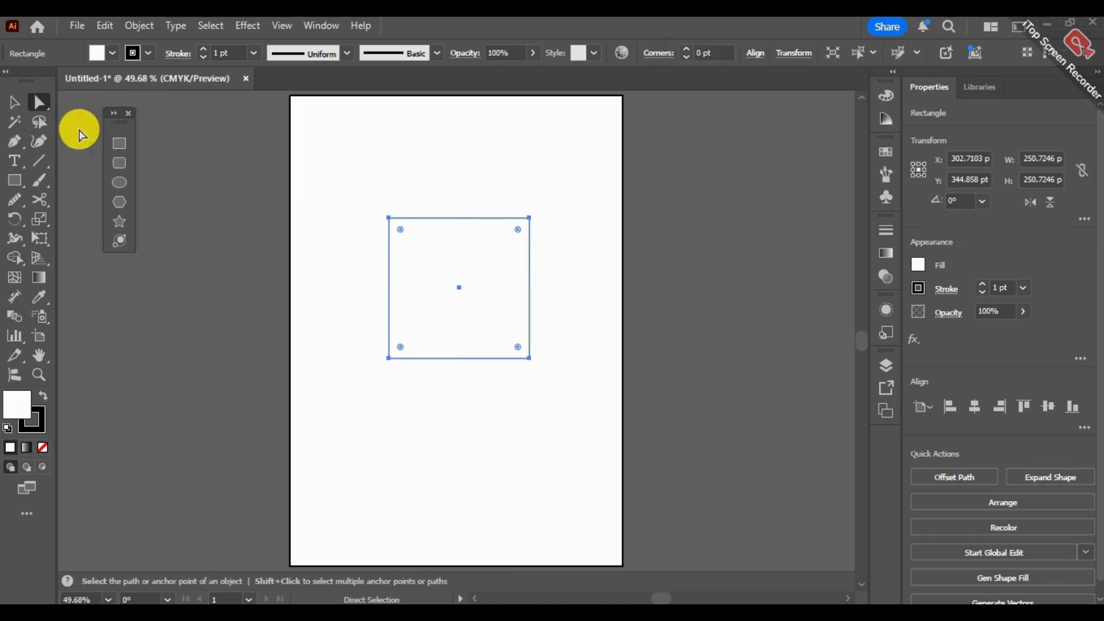
click(368, 206)
drag(371, 199, 392, 222)
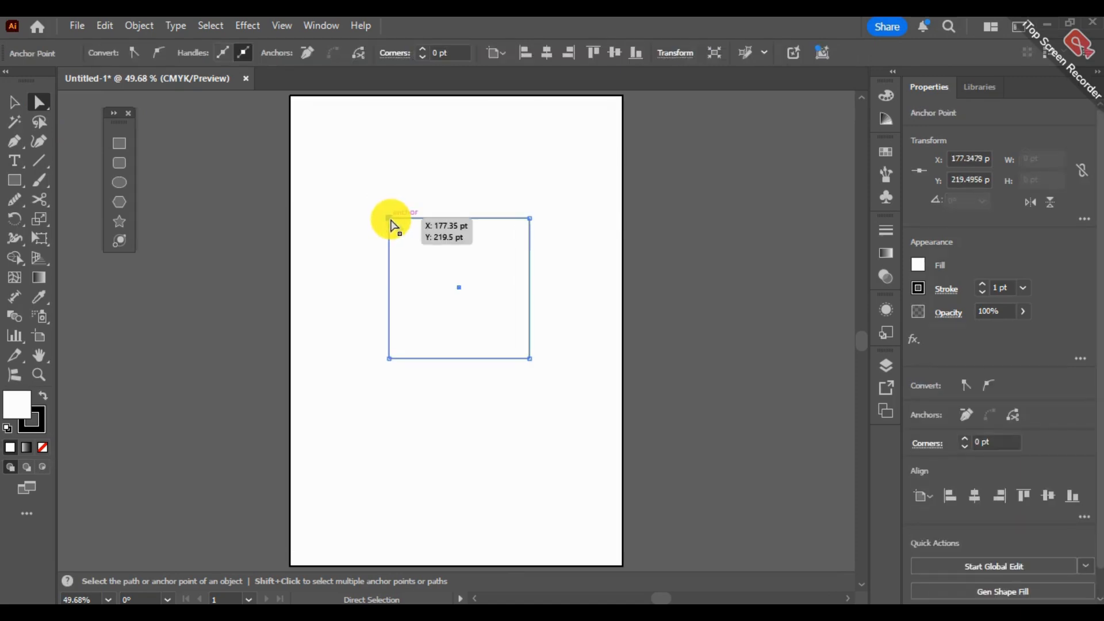
click(391, 219)
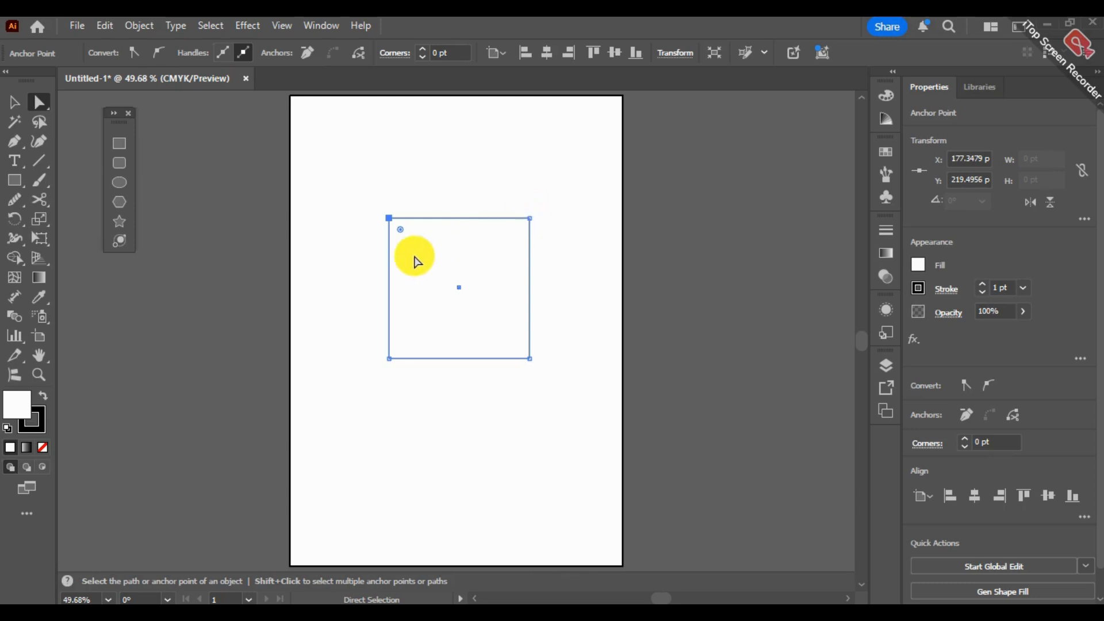
click(368, 193)
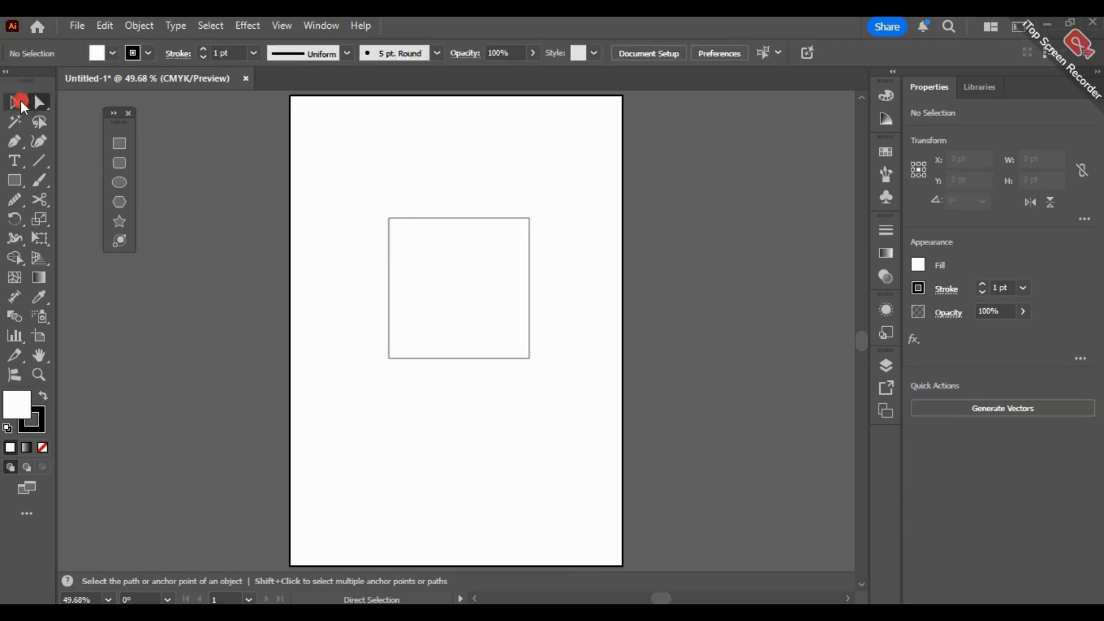
- Move the whole square down to the centre of the artboard
click(16, 102)
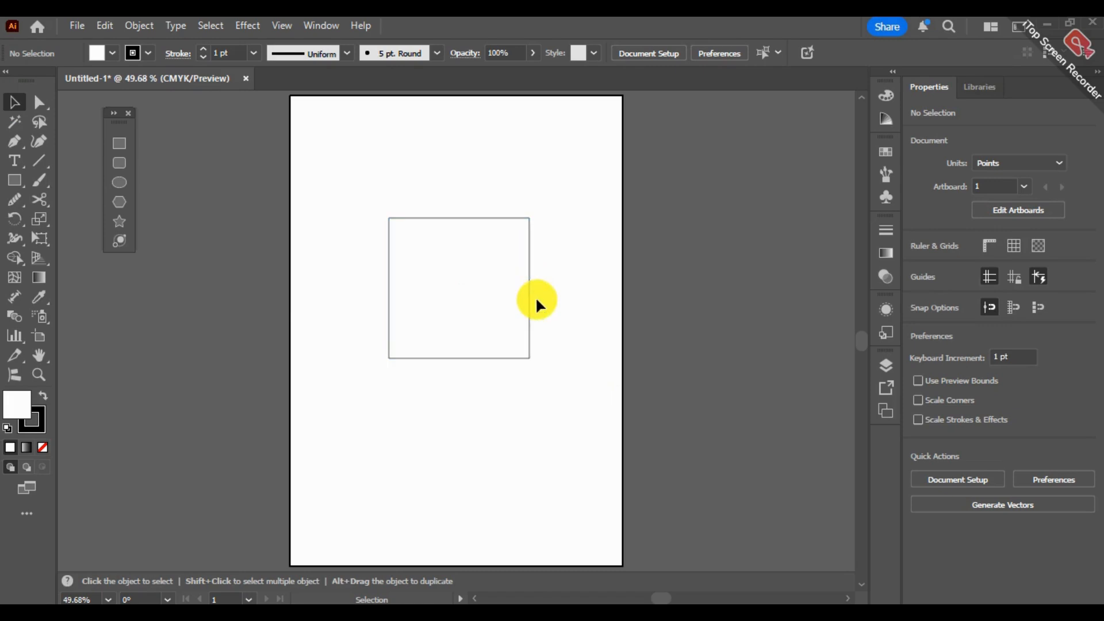
click(458, 263)
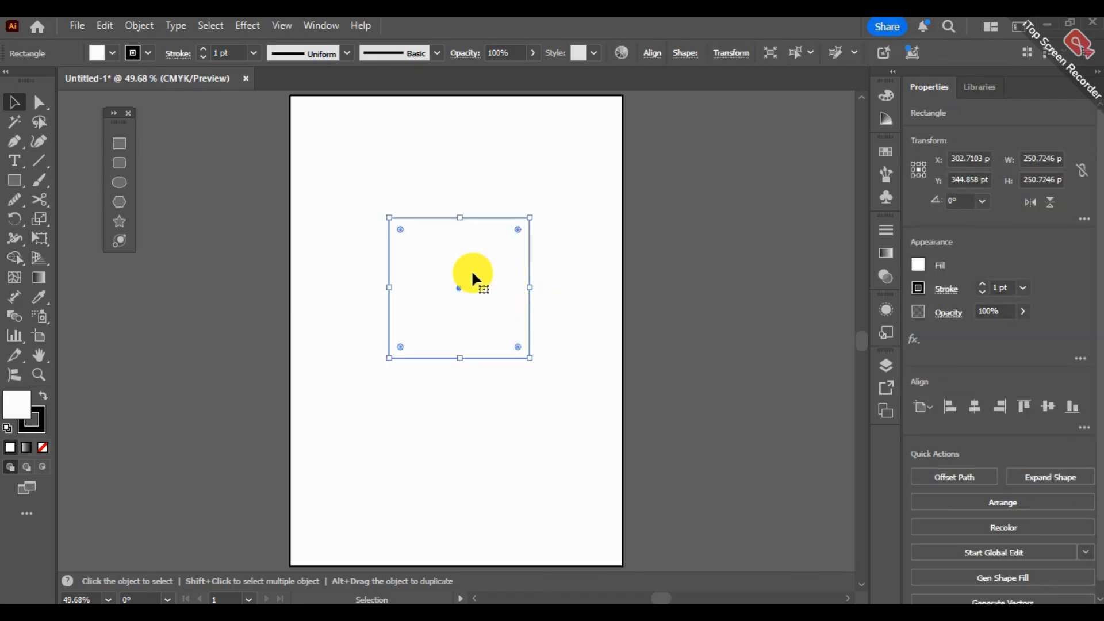
drag(472, 279, 480, 316)
- Try reshaping the square by moving its upper-left corner and its top edge, undoing each change
click(39, 102)
drag(333, 218, 391, 222)
key(ctrl+z)
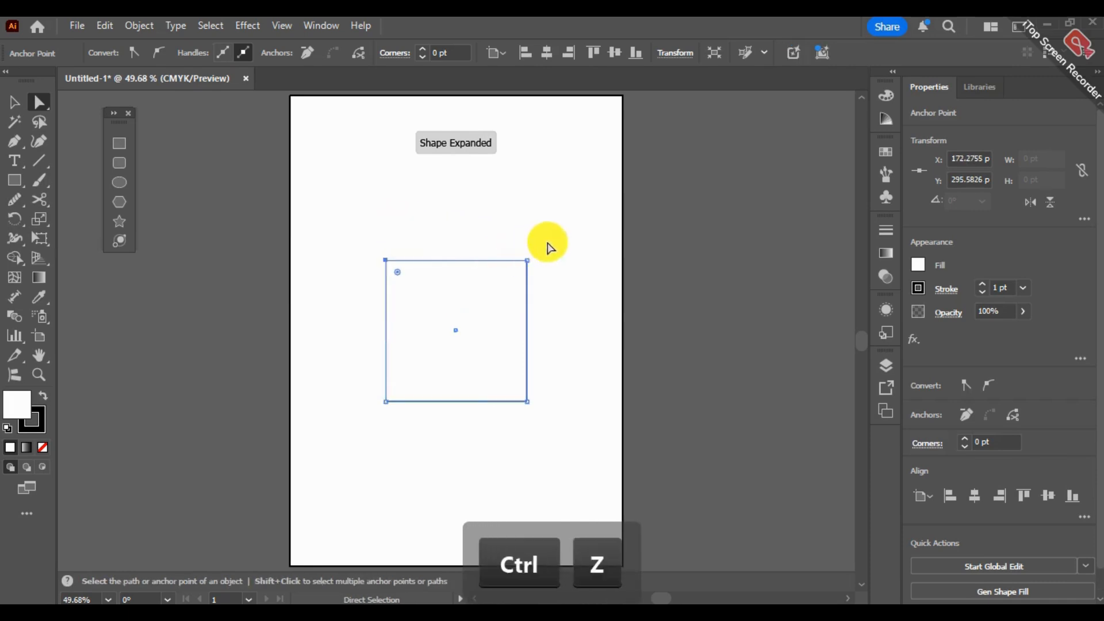
drag(552, 240, 343, 292)
drag(425, 265, 488, 290)
key(ctrl+z)
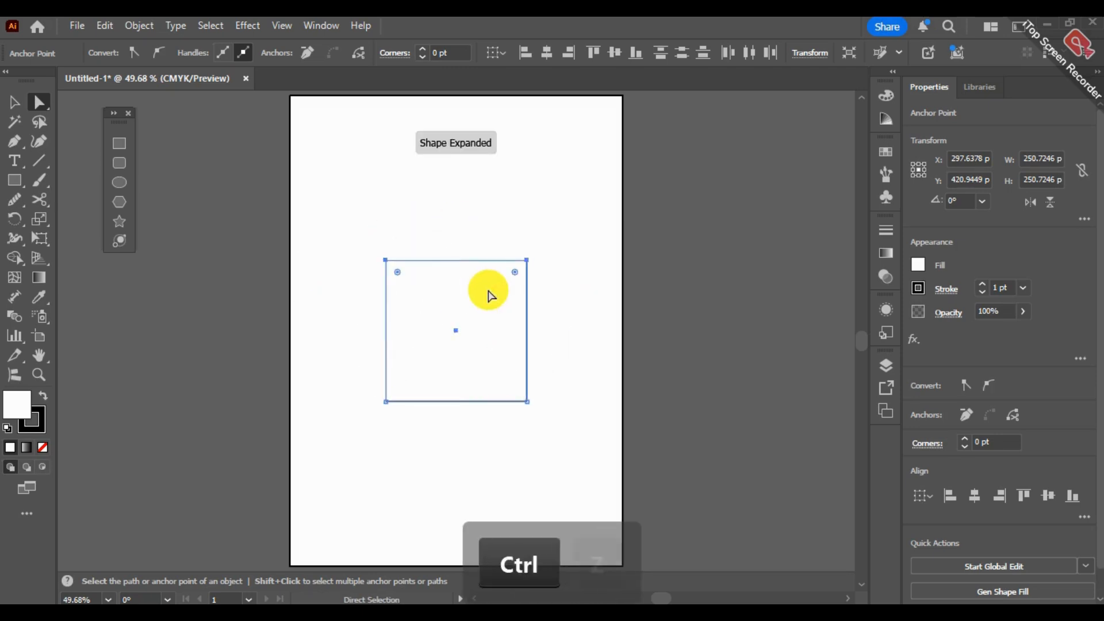
- Scale the square down proportionally to about 167.39 pt per side, keeping its upper-left corner in place
click(21, 102)
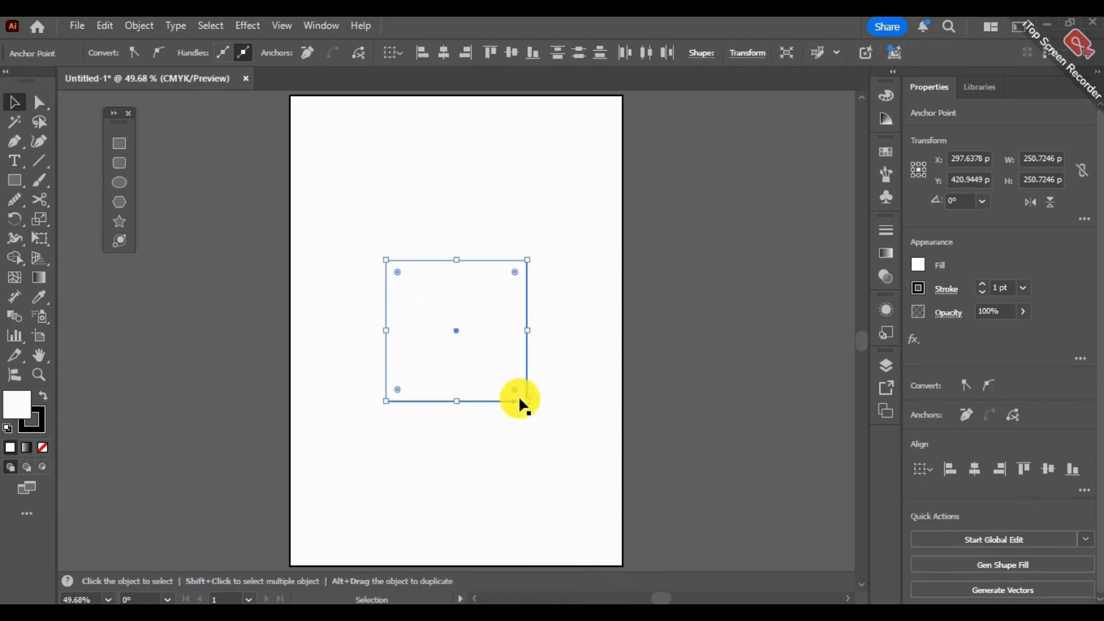
drag(526, 401, 481, 358)
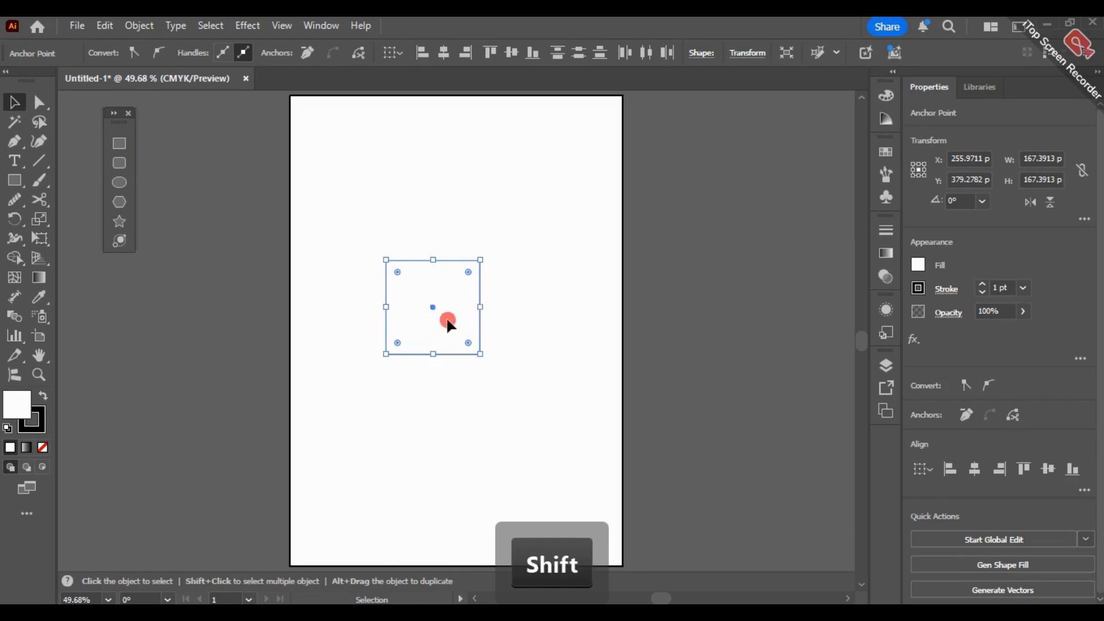
- Shift the square to the left half of the artboard and place touching copies directly above it and on its right side
drag(448, 324, 415, 242)
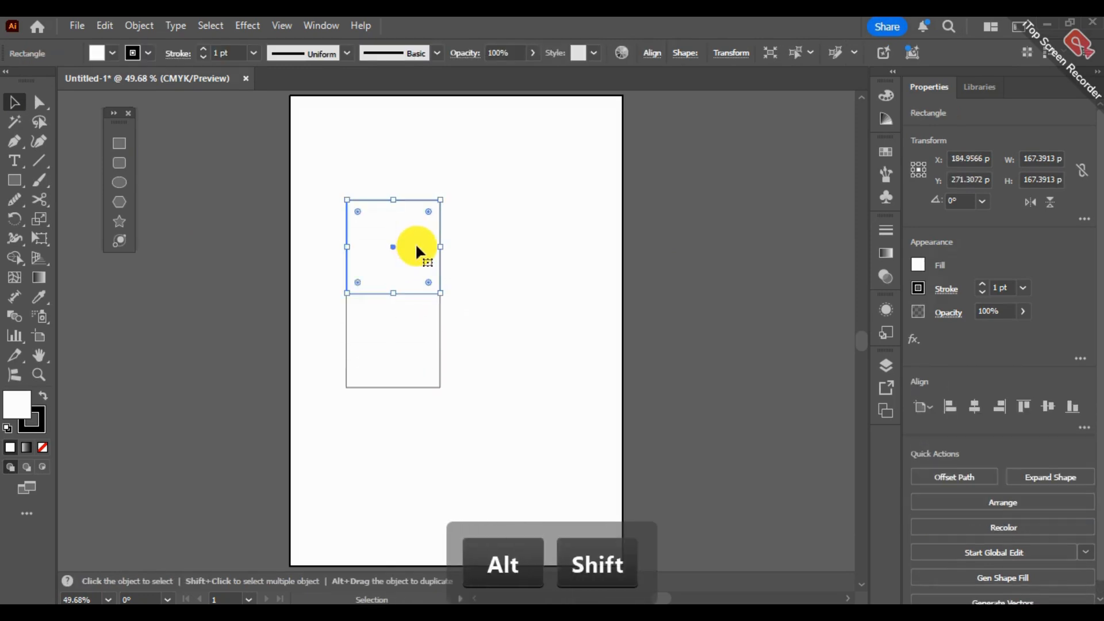
click(401, 334)
shift+click(423, 337)
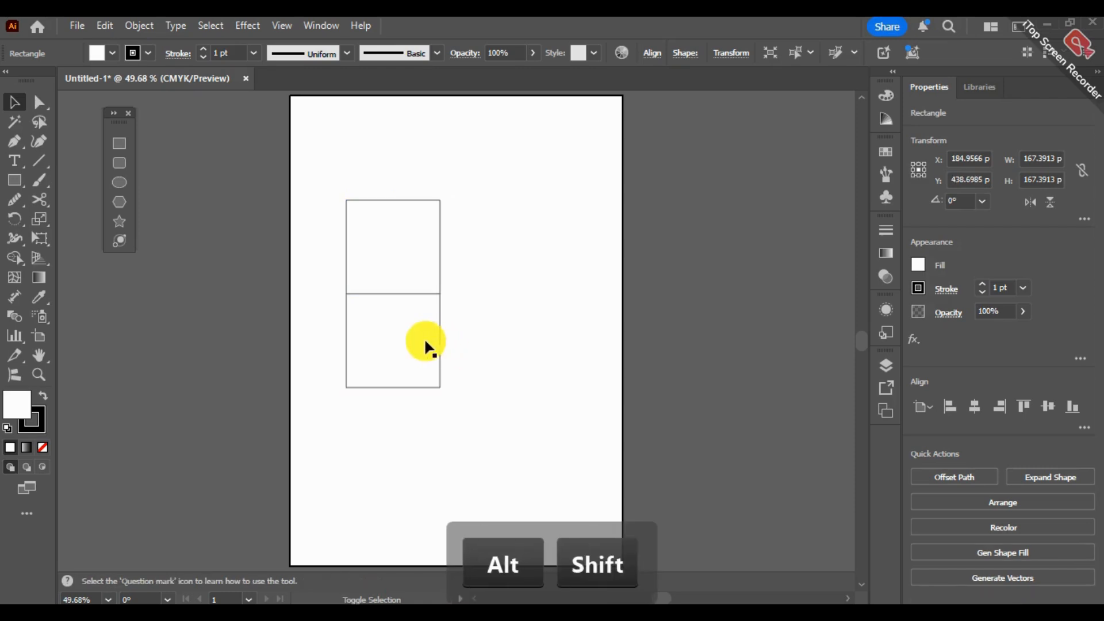
click(424, 329)
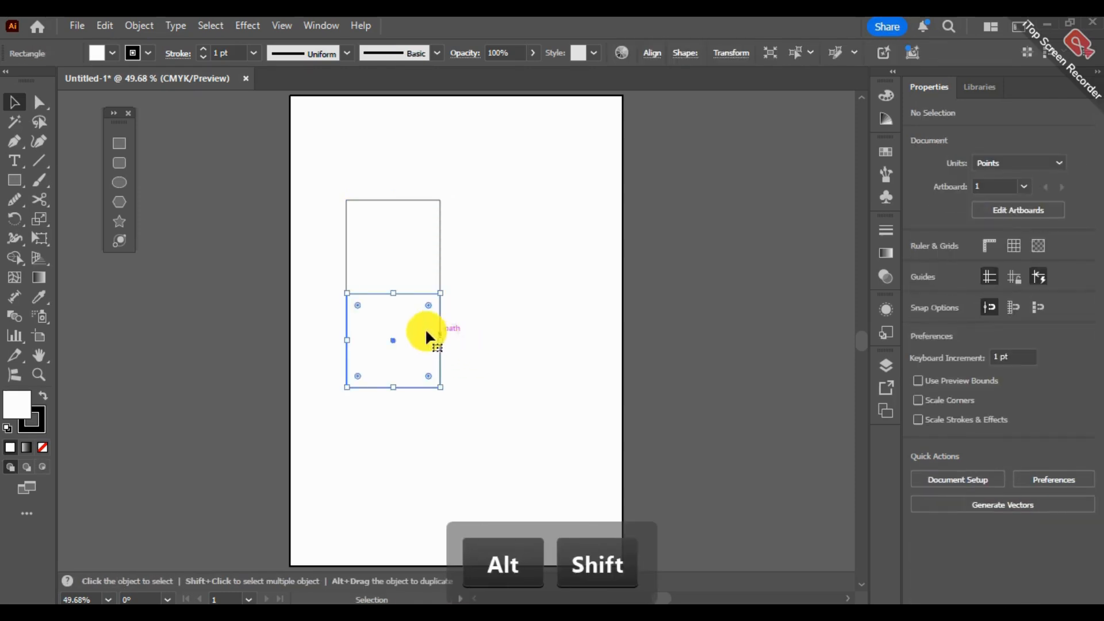
drag(406, 330, 501, 330)
click(562, 235)
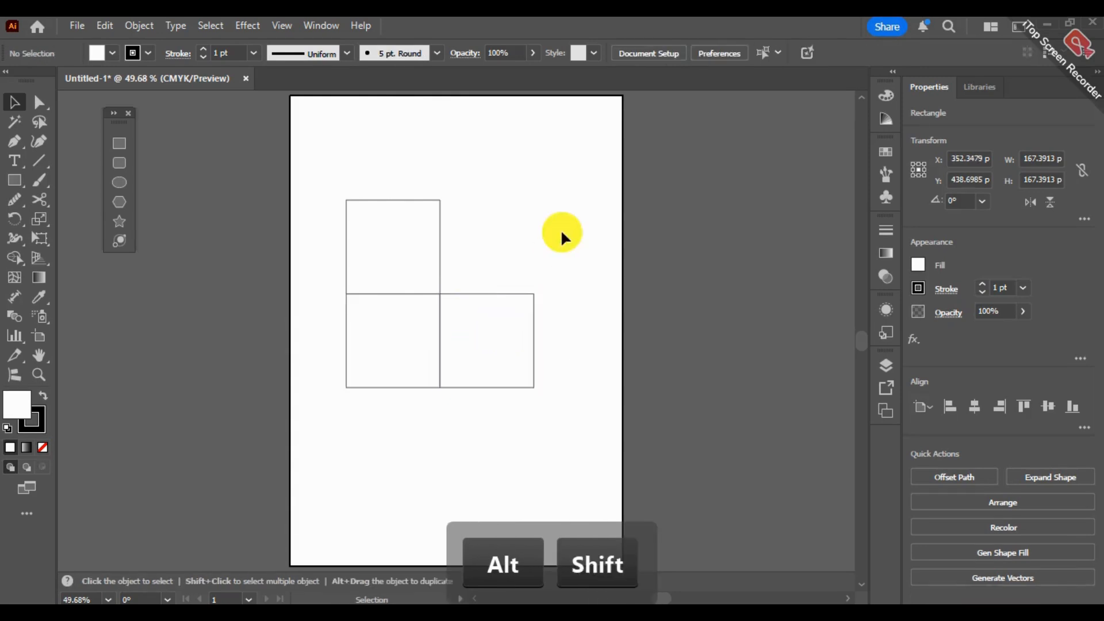
- Skew the upper square into a top face and the right square into a side face, forming a cube about 29 pt deep
click(39, 102)
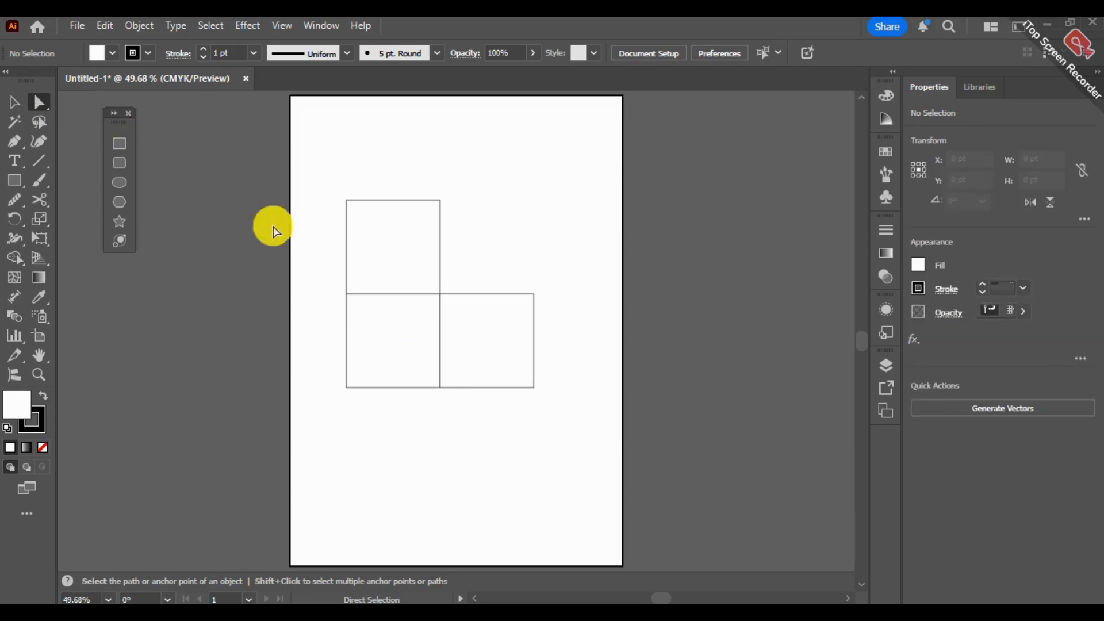
drag(320, 182, 440, 280)
drag(559, 282, 517, 403)
drag(532, 352, 530, 299)
click(518, 253)
- Pull the cube's faces apart as separate pieces and undo the moves to reassemble the cube
drag(406, 291, 412, 223)
drag(419, 353, 451, 391)
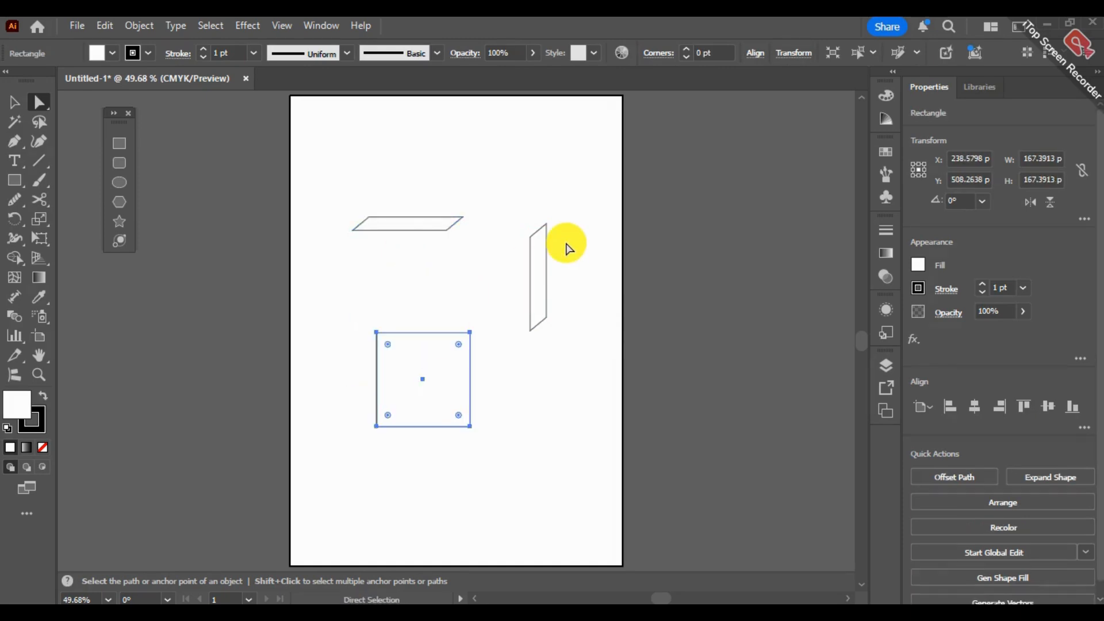
key(ctrl+z)
key(ctrl+z)
key(ctrl+z)
key(ctrl+z)
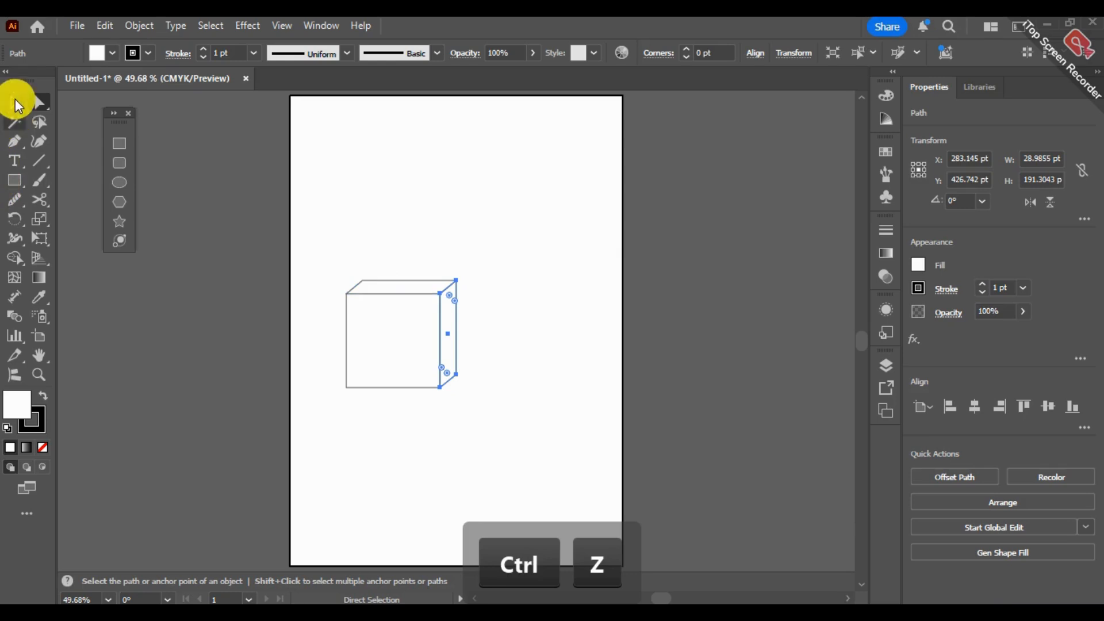
- Duplicate all three faces of the cube and place the copy above and to the right of the original
click(363, 338)
click(306, 310)
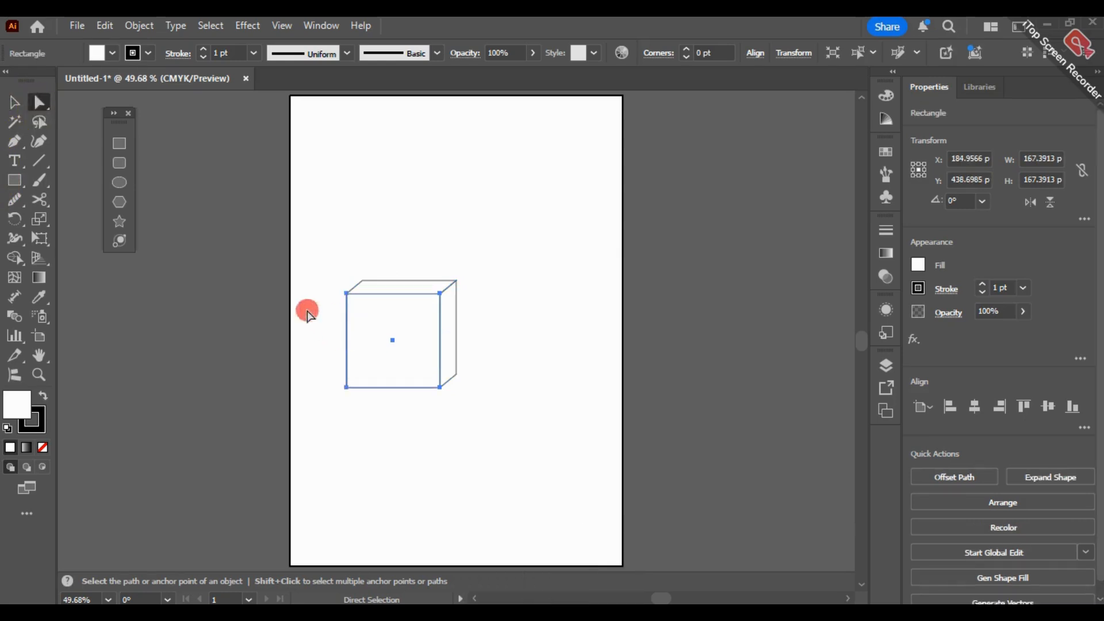
drag(311, 221, 501, 448)
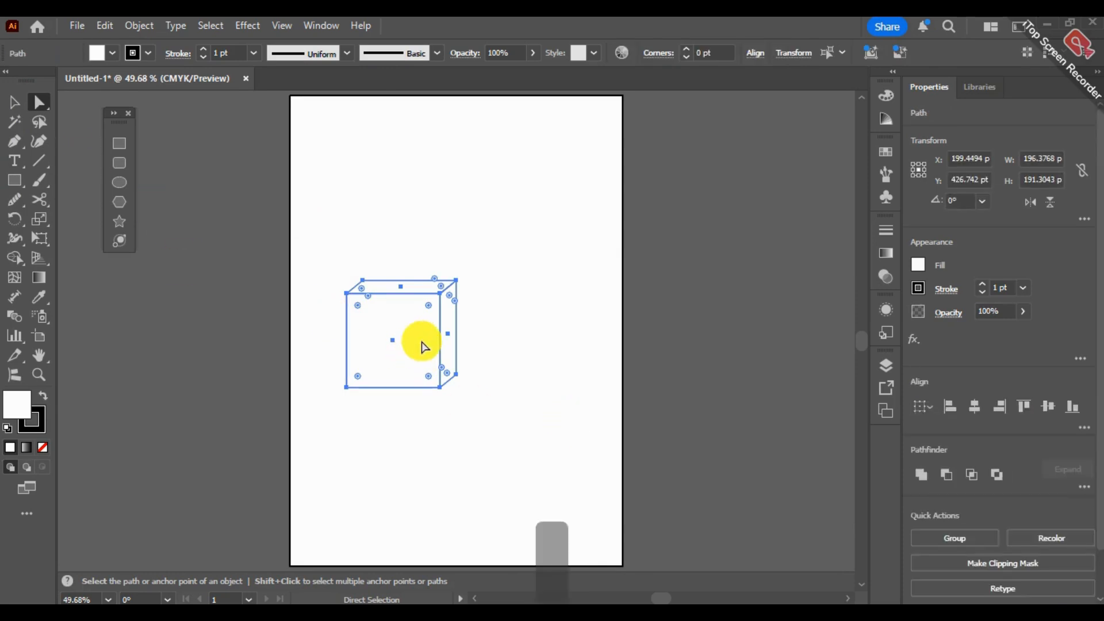
drag(424, 345, 554, 265)
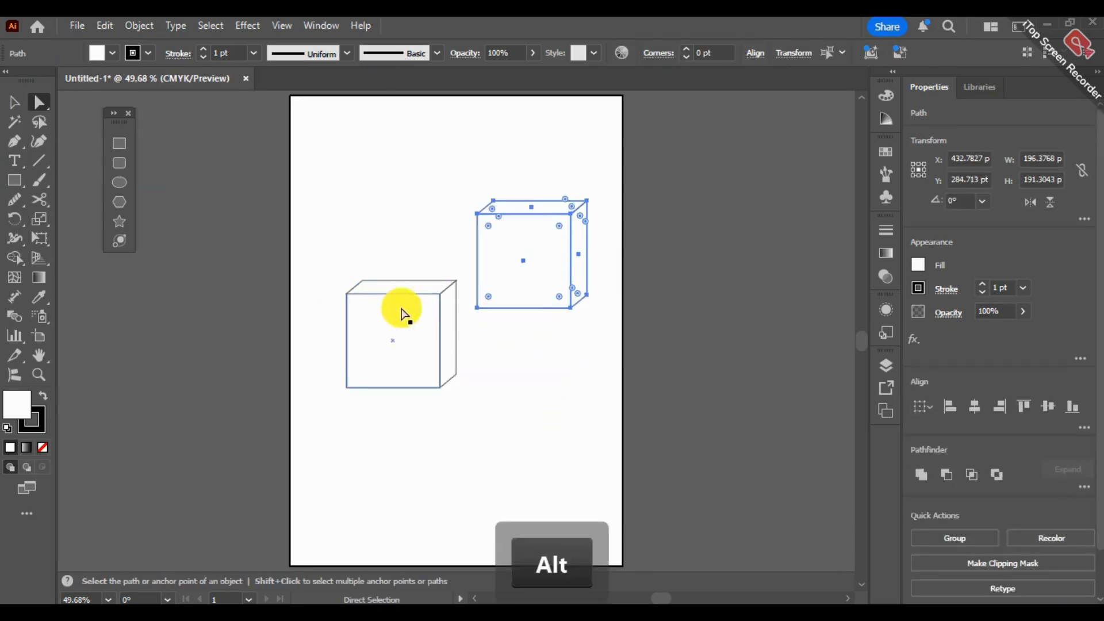
- Try reshaping the copied cube by moving its bottom edge with Direct Selection, and undo the change
click(14, 102)
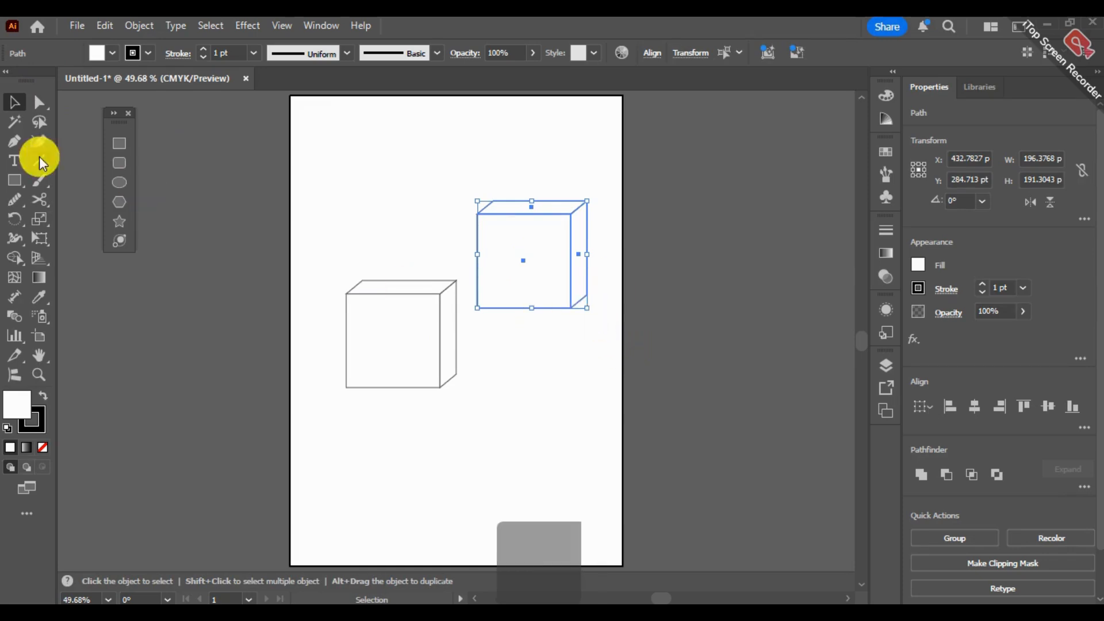
click(39, 102)
drag(614, 278, 477, 322)
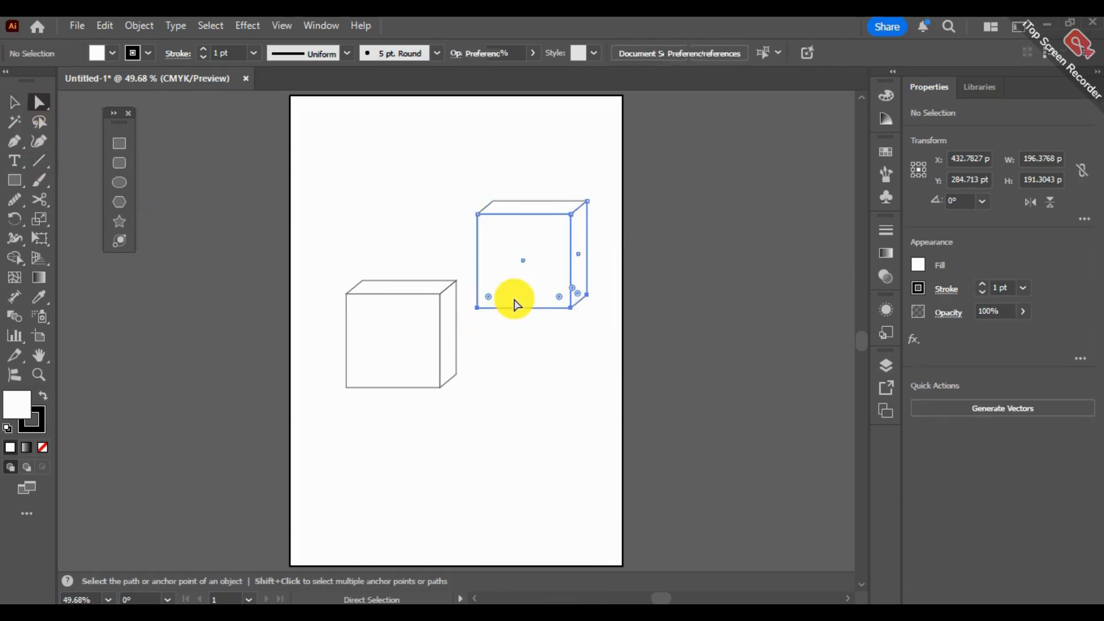
key(alt)
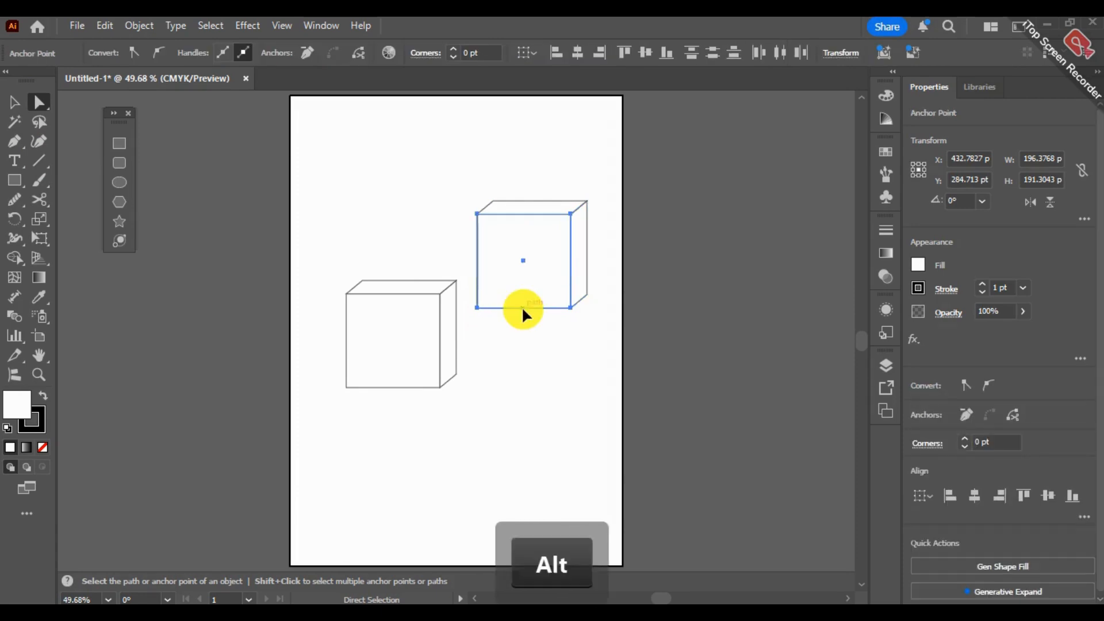
mouse_move(522, 308)
mouse_down()
mouse_move(515, 286)
mouse_move(535, 298)
mouse_up()
key(ctrl+z)
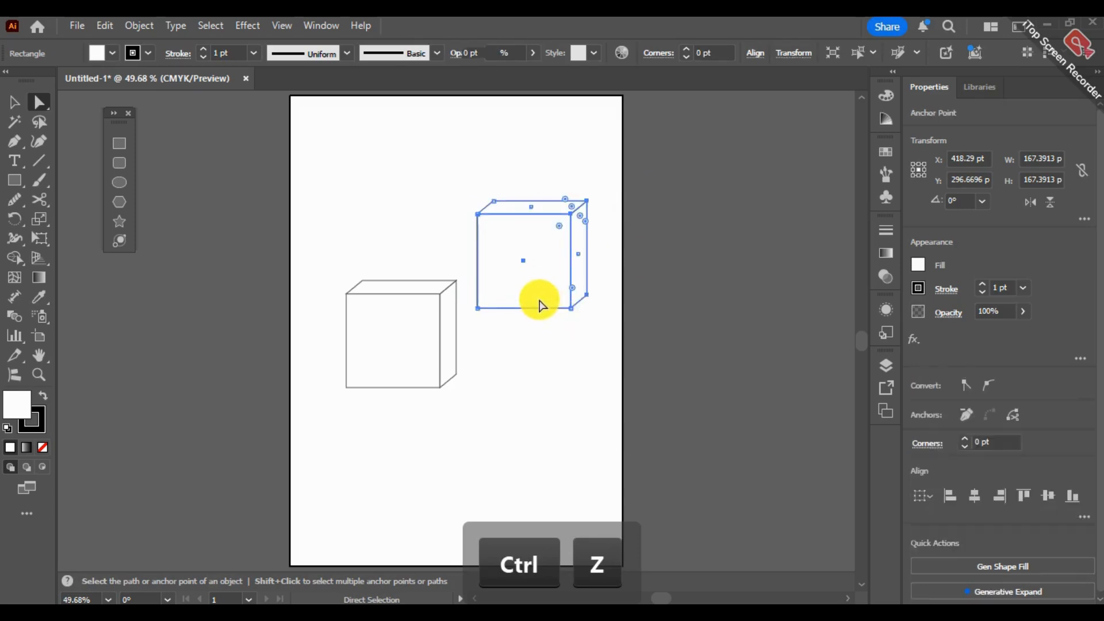
- Raise the bottom edge of the copied cube with Direct Selection to flatten it into a shallow lid
drag(668, 286, 475, 339)
drag(537, 311, 549, 235)
click(673, 177)
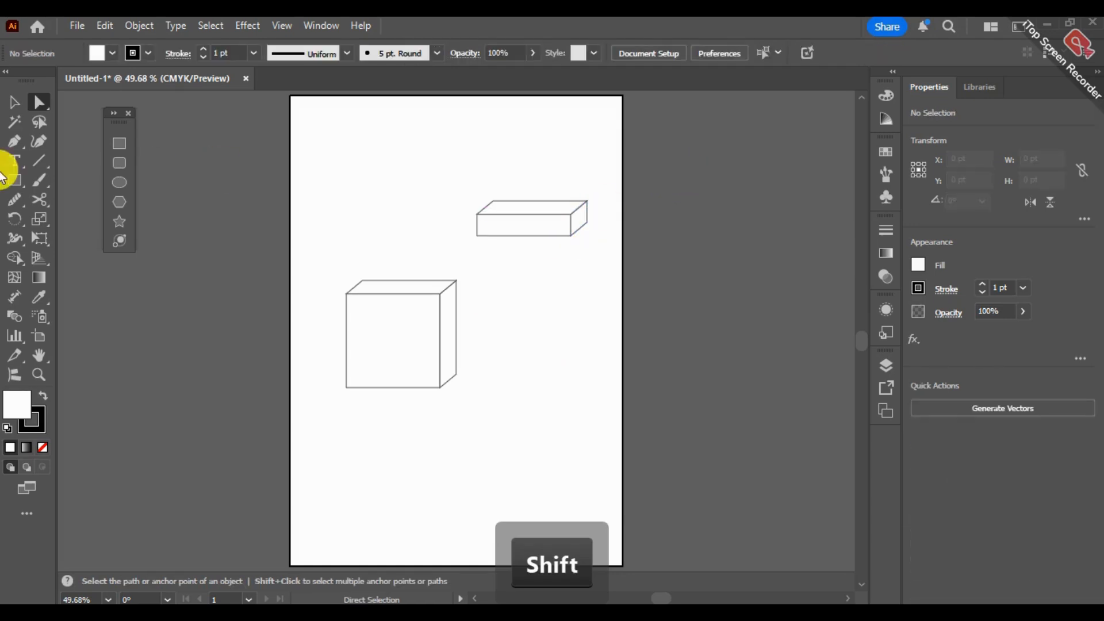
- Move all three faces of the flattened copy onto the top of the original cube as a box lid
click(13, 105)
drag(619, 159, 478, 283)
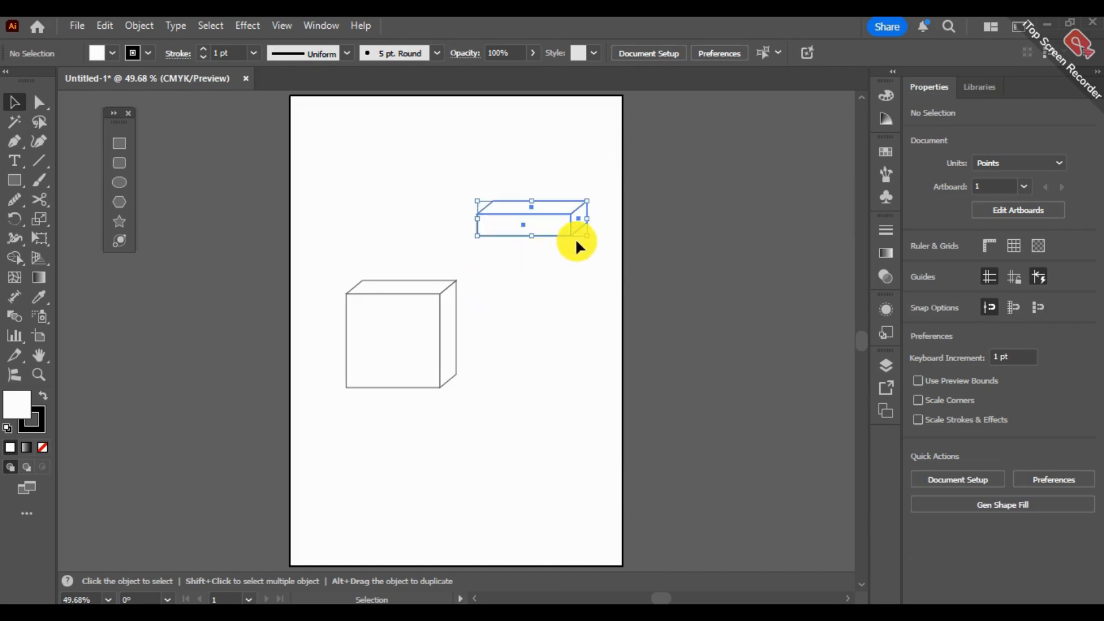
drag(591, 236, 428, 293)
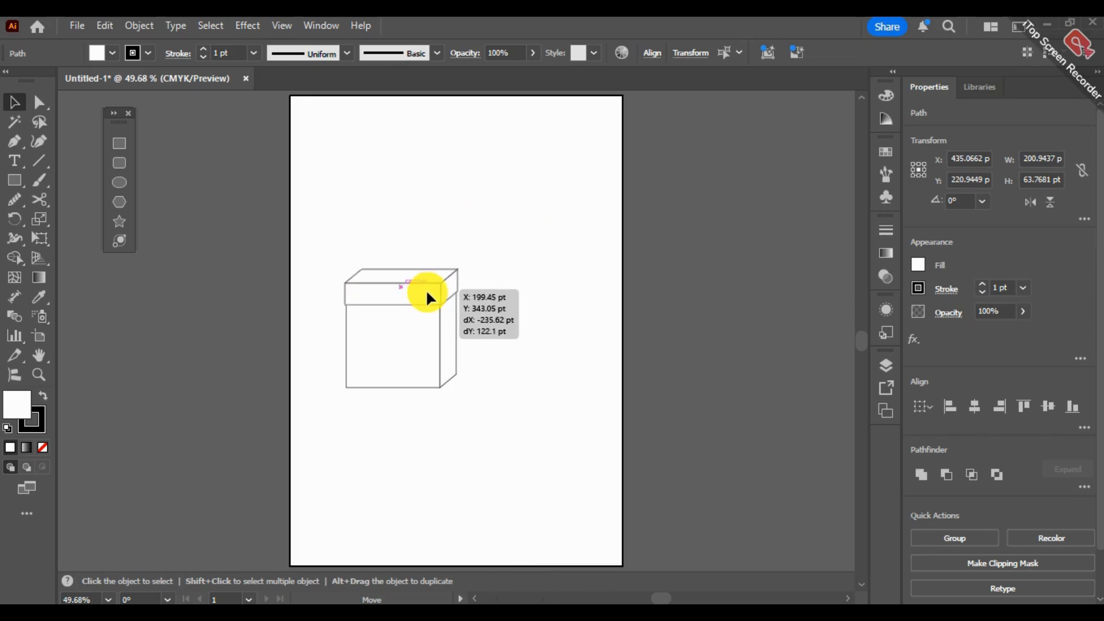
drag(428, 298, 429, 297)
click(592, 217)
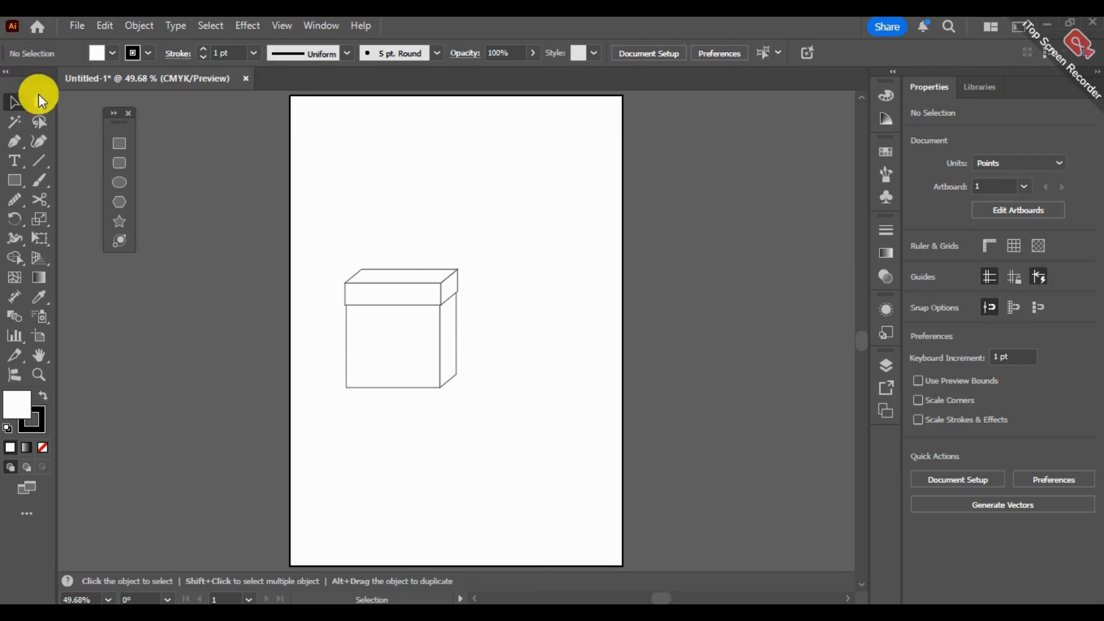
- Try stretching the box downward and the whole lidded box wider by moving edge anchor points, and undo both changes
click(39, 102)
drag(498, 366, 311, 429)
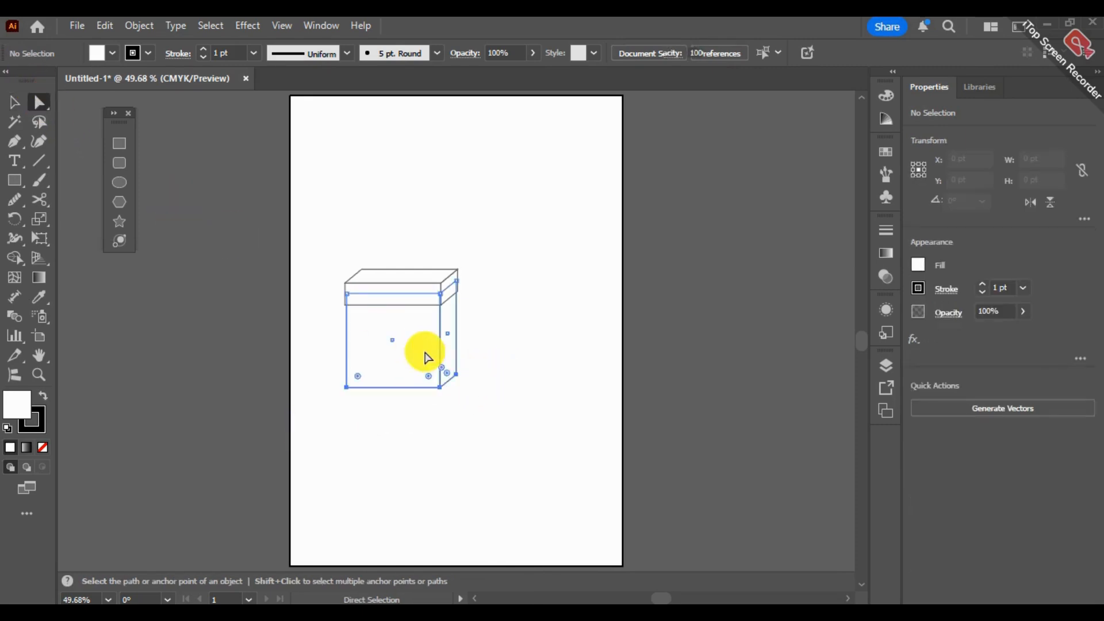
drag(425, 390, 435, 454)
click(547, 291)
drag(523, 234, 438, 432)
drag(456, 382, 530, 388)
click(614, 266)
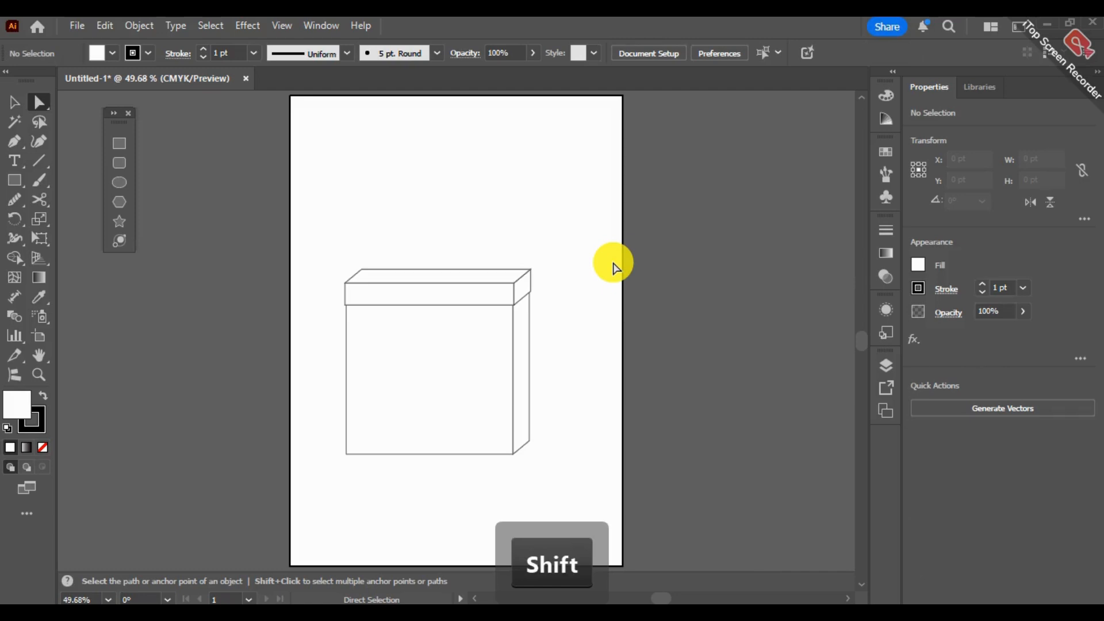
key(ctrl+z)
key(ctrl+z)
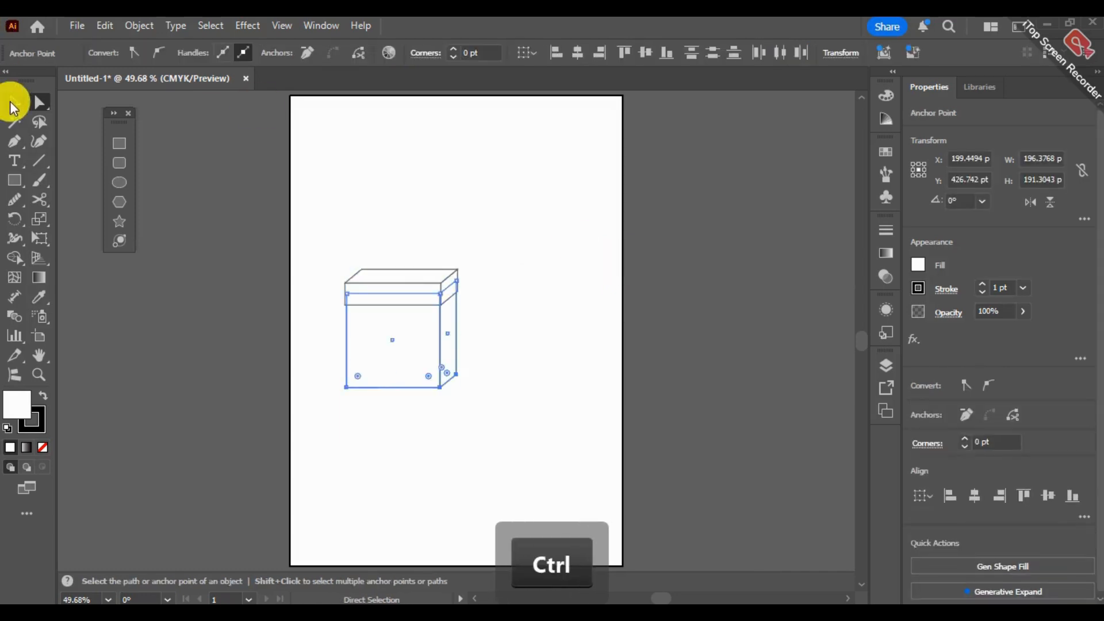
- Group all the faces of the box and its lid
click(14, 103)
drag(304, 224, 463, 368)
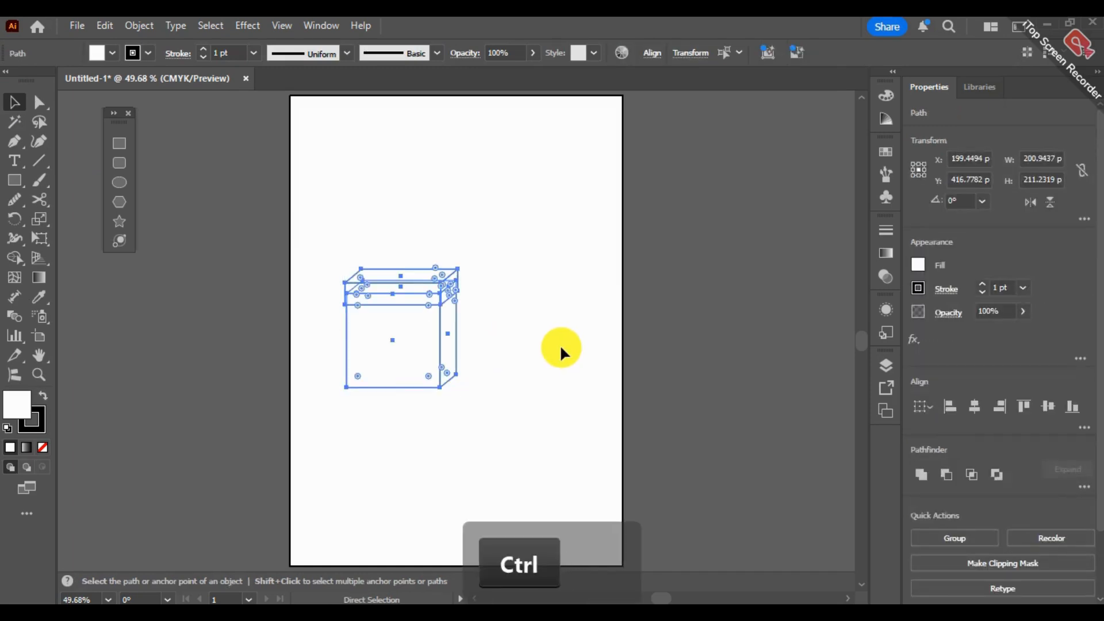
key(ctrl+g)
click(563, 352)
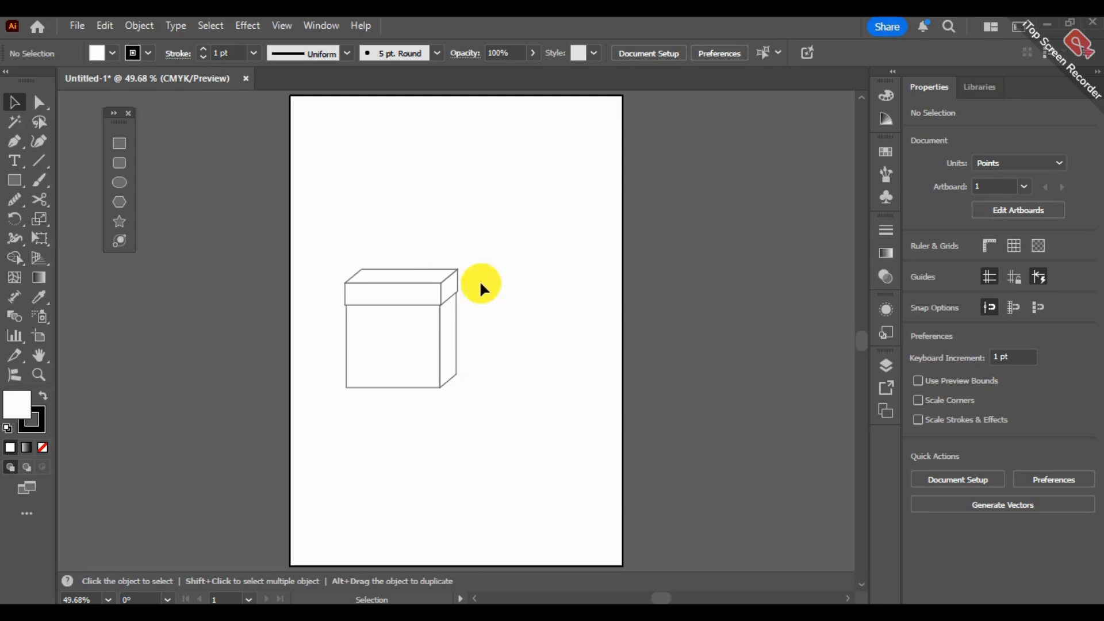
- Move the grouped box to the artboard's upper right and back near the centre, and undo the moves and the grouping
drag(424, 346, 537, 217)
click(626, 205)
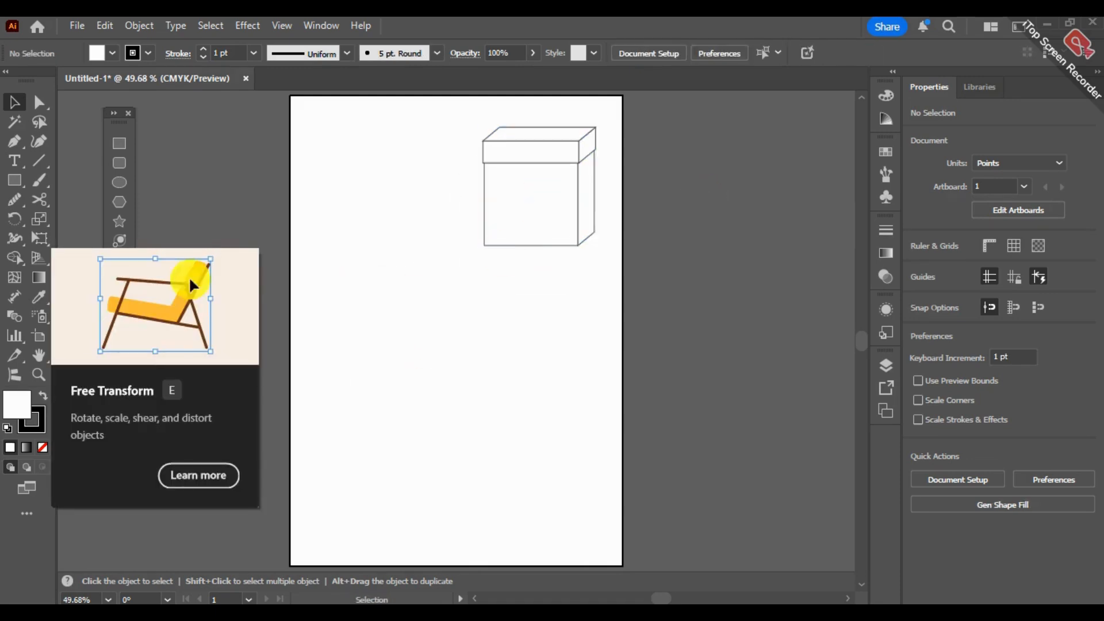
click(39, 200)
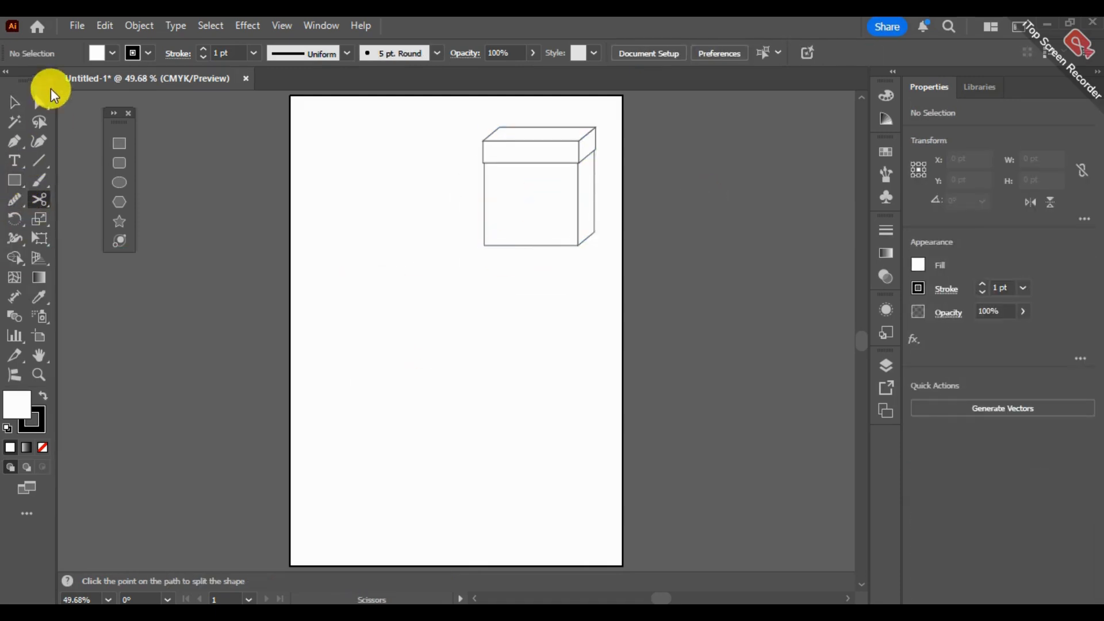
click(16, 103)
click(562, 183)
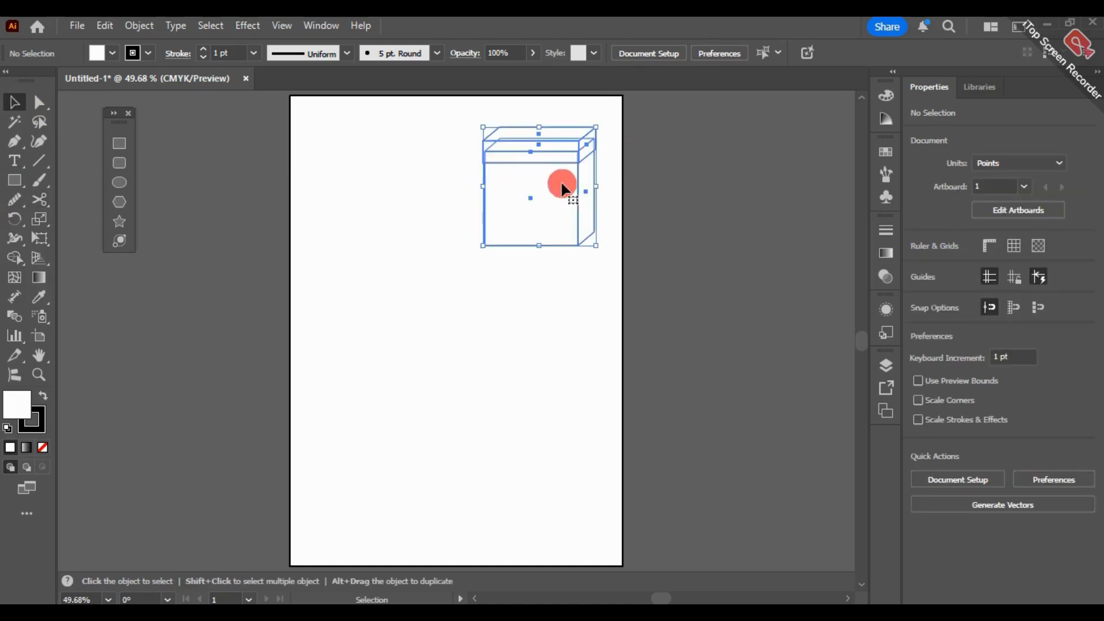
drag(554, 195, 451, 291)
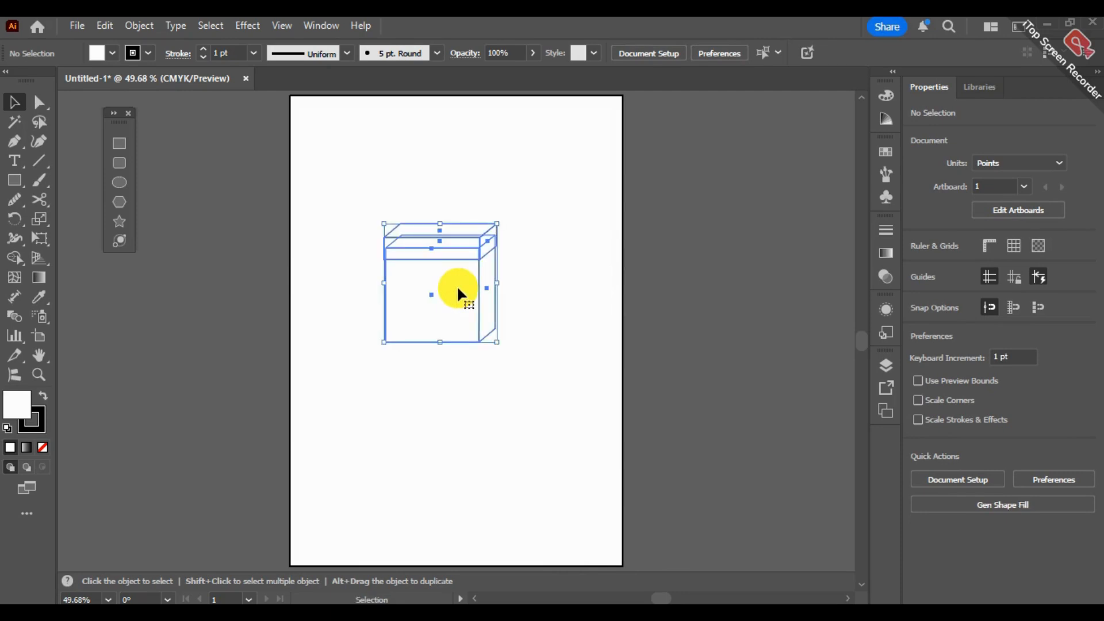
click(550, 262)
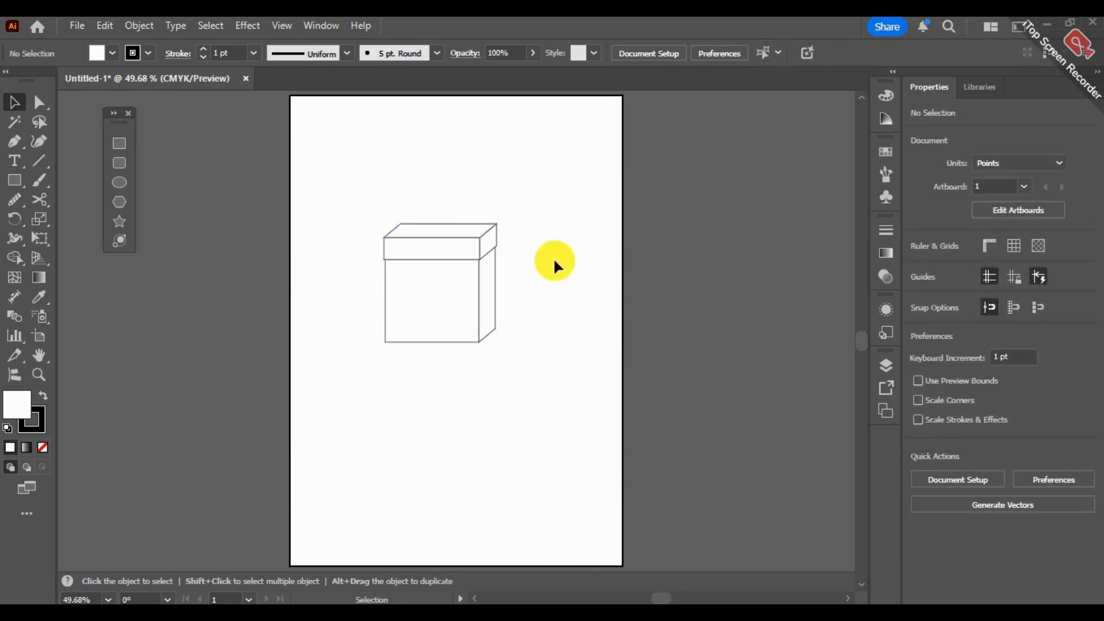
key(ctrl+z)
key(ctrl+z)
key(ctrl+z)
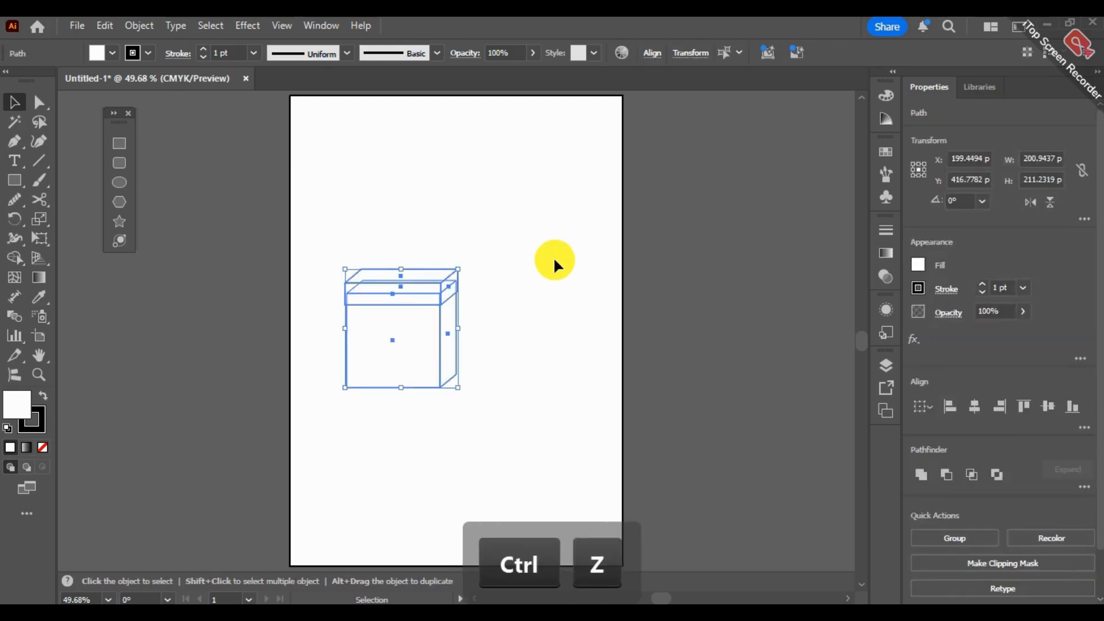
- Pull the side face and lid pieces away from the ungrouped box individually, and undo the moves
click(515, 391)
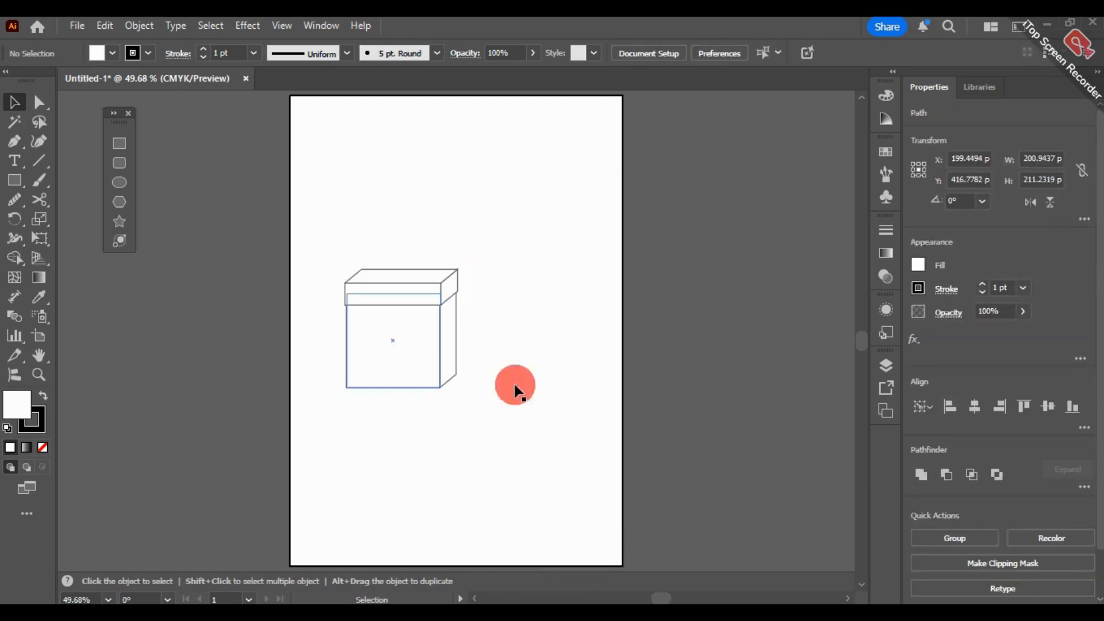
drag(451, 313, 538, 297)
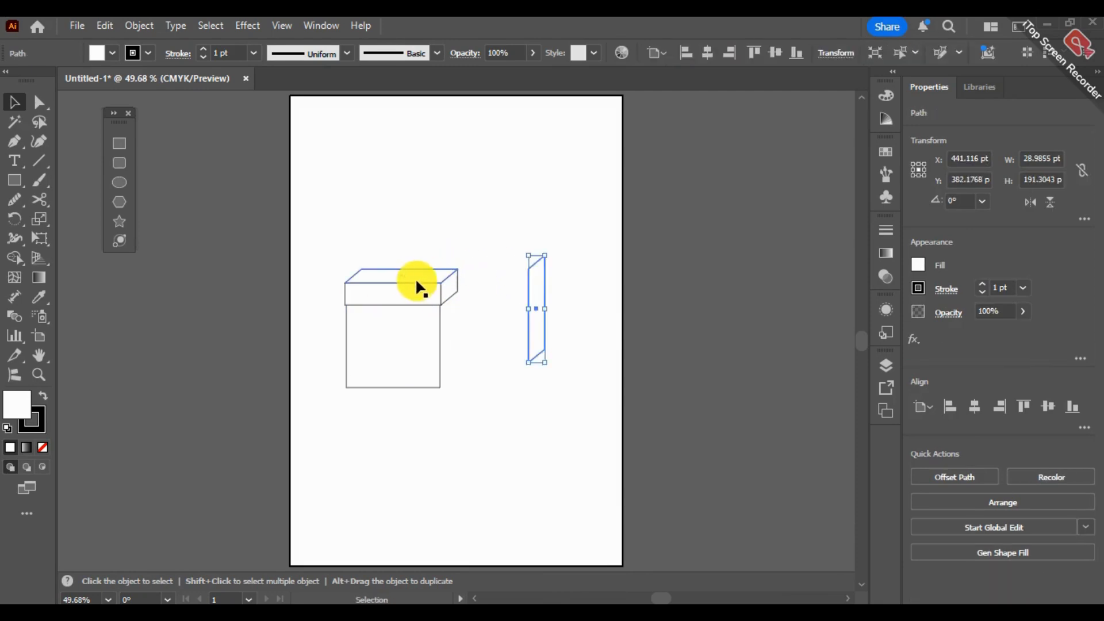
drag(404, 284, 526, 238)
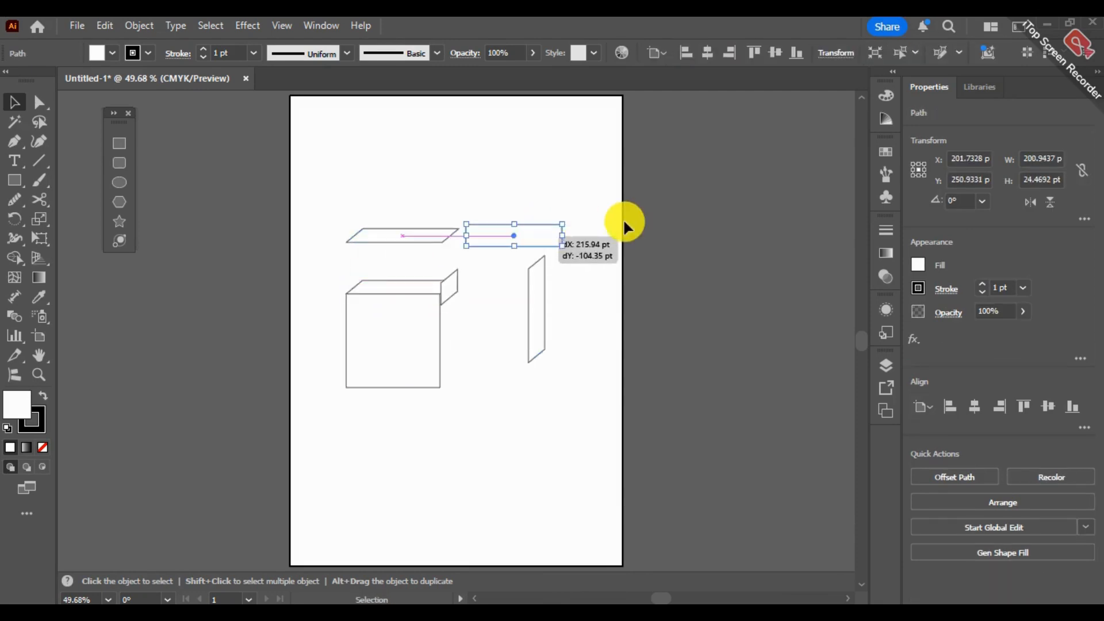
key(ctrl+z)
key(ctrl+z)
key(ctrl+z)
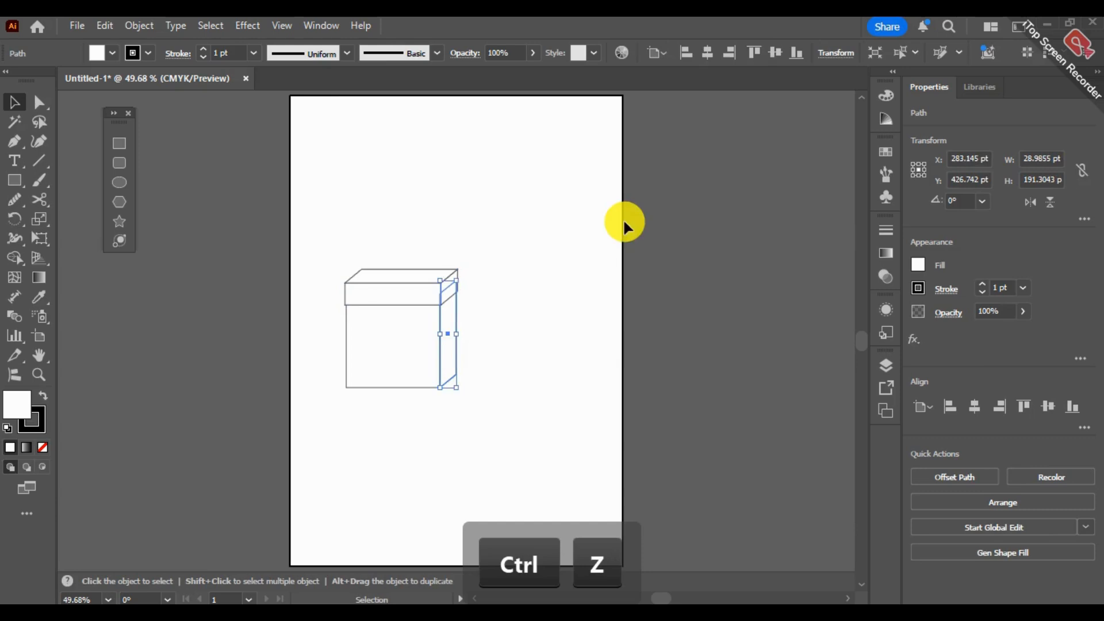
- Select every piece of the box, group them, and undo the grouping
click(566, 235)
drag(598, 219, 323, 432)
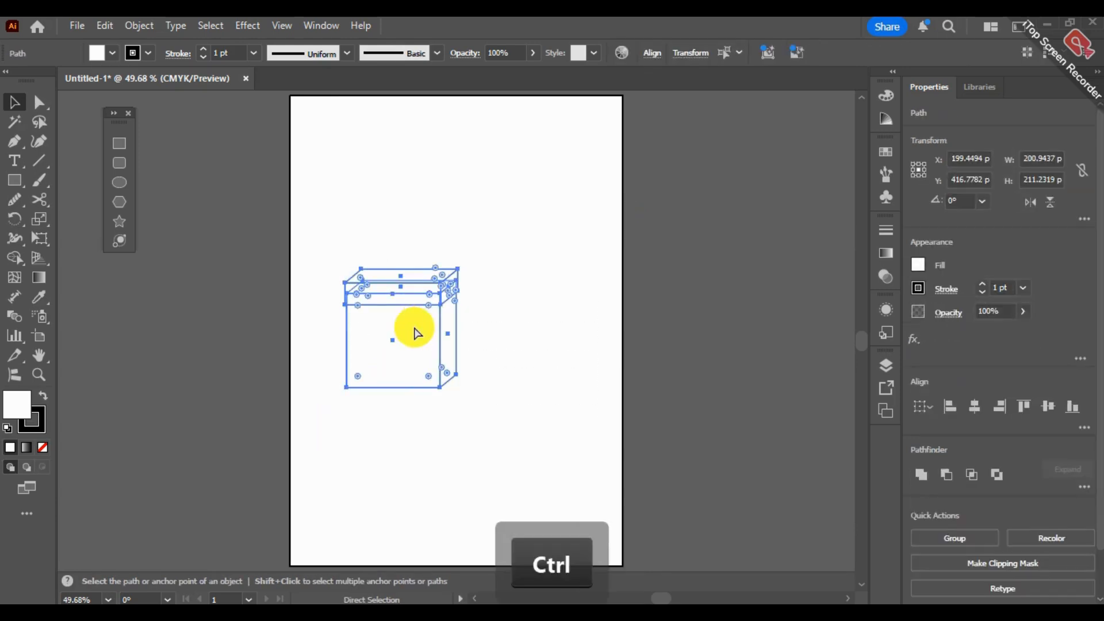
key(ctrl+g)
click(537, 241)
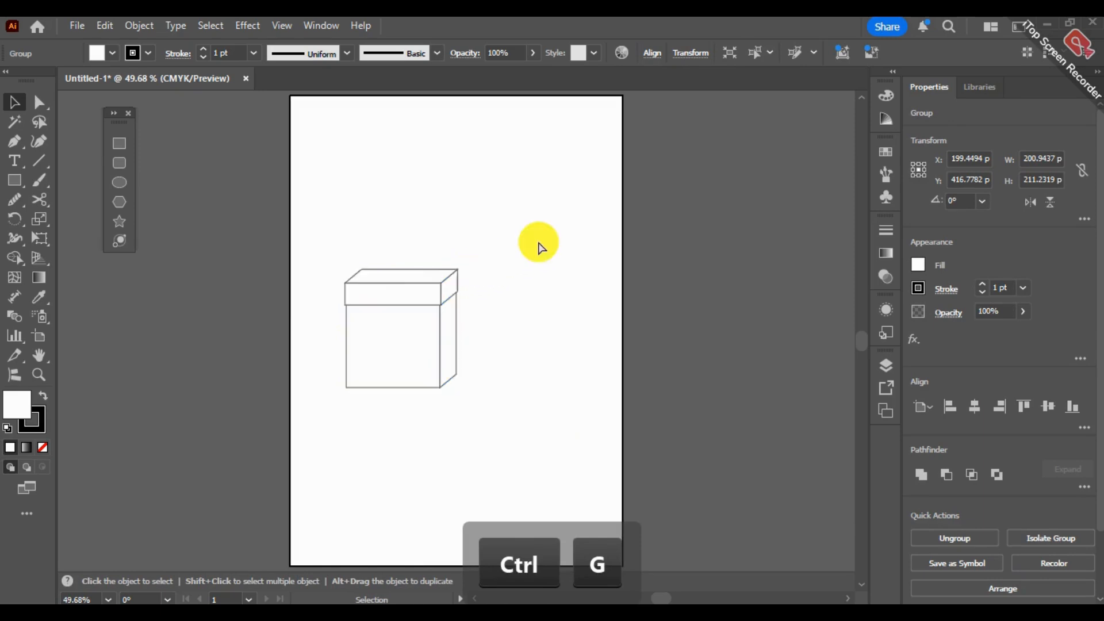
key(ctrl+z)
- Group all the pieces of the box and move the group off the artboard, beyond its upper right side
click(383, 428)
drag(515, 223, 293, 433)
right_click(411, 337)
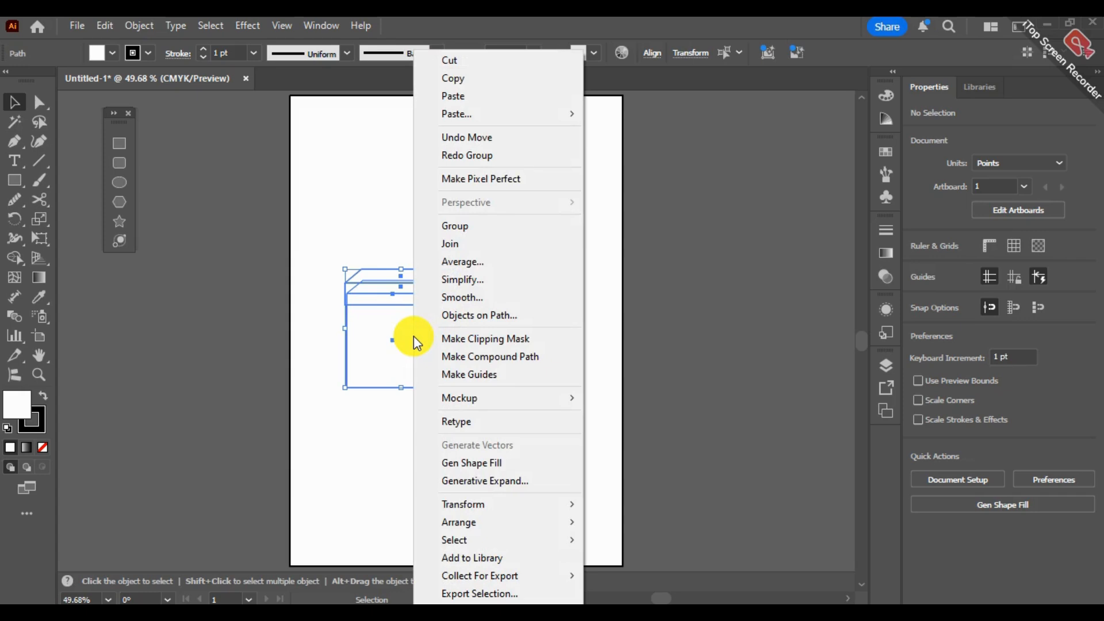
click(469, 228)
click(469, 278)
drag(403, 388, 728, 232)
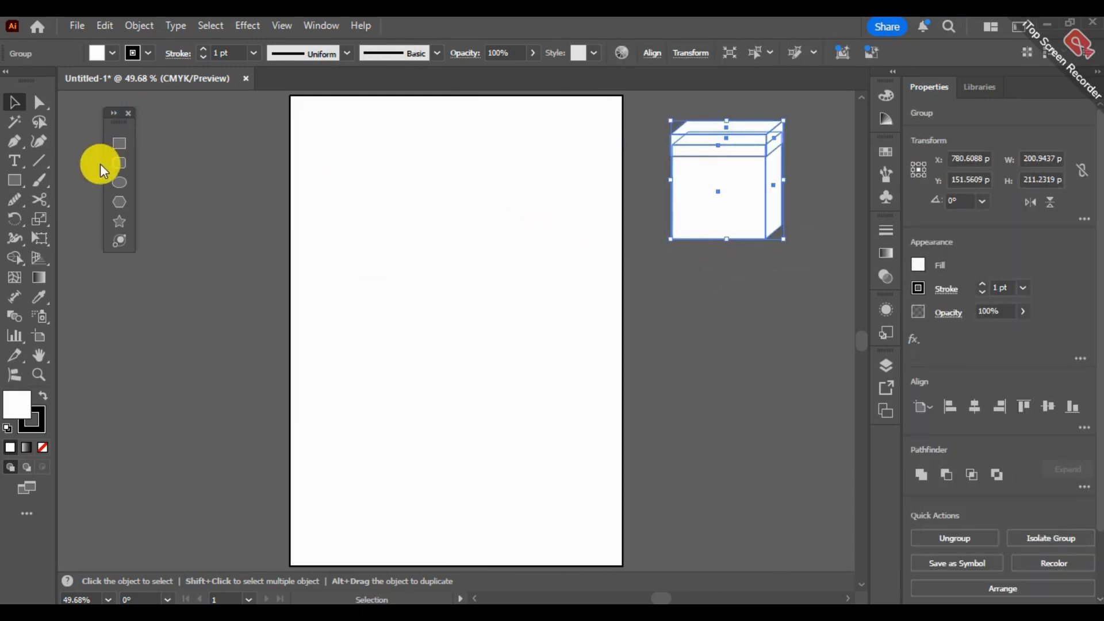
- Draw a circle about 239 pt in diameter with the Ellipse tool, overlapping the artboard's left edge
click(120, 183)
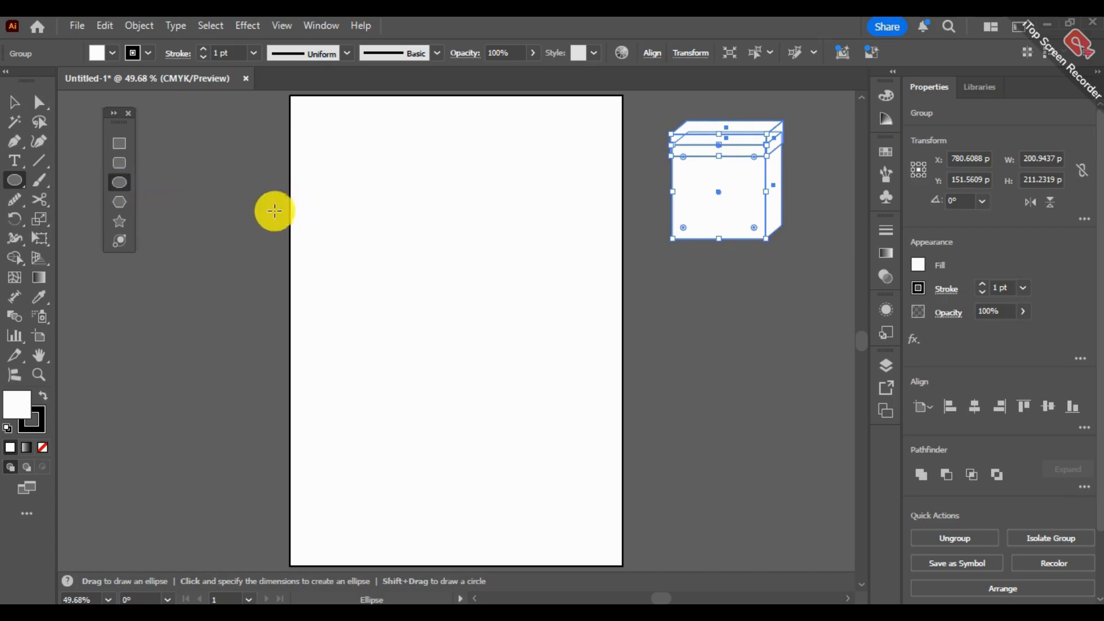
click(17, 179)
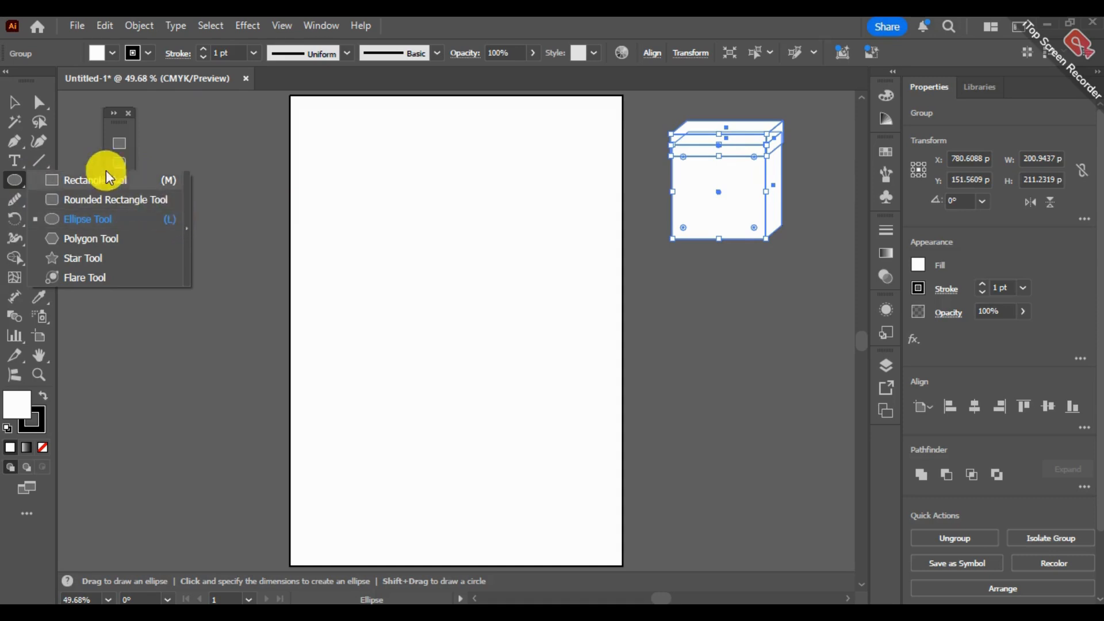
click(86, 152)
click(593, 347)
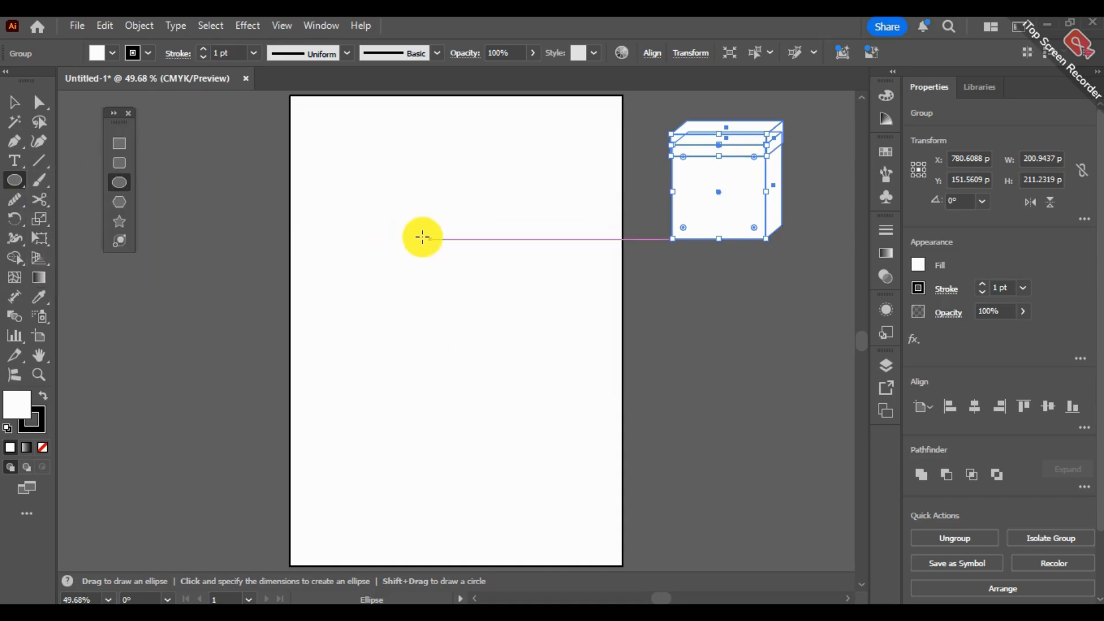
key(shift)
drag(282, 181, 415, 274)
- Draw an unconstrained ellipse about 242 by 222 pt beside the circle, undo it, and dismiss the ellipse size dialog
drag(442, 219, 577, 343)
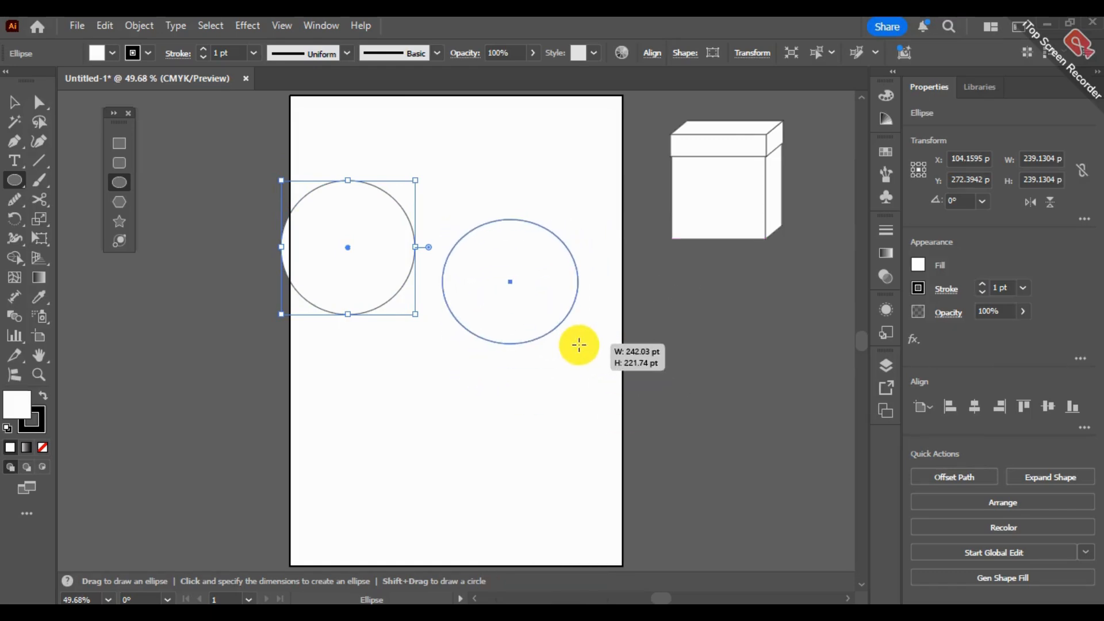
drag(579, 345, 579, 345)
key(ctrl+z)
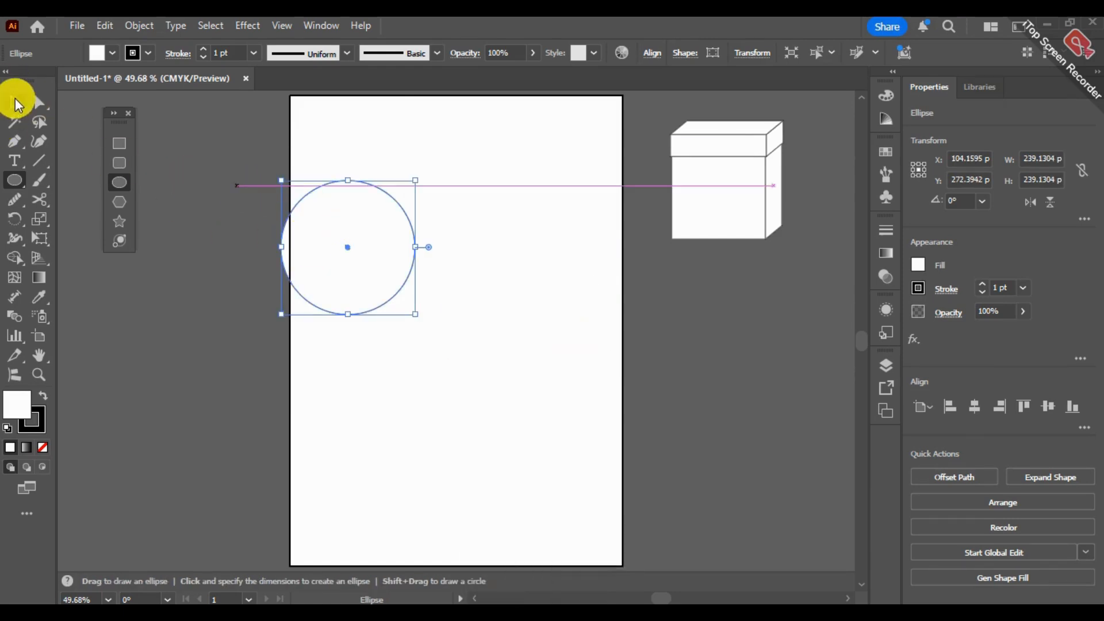
click(207, 197)
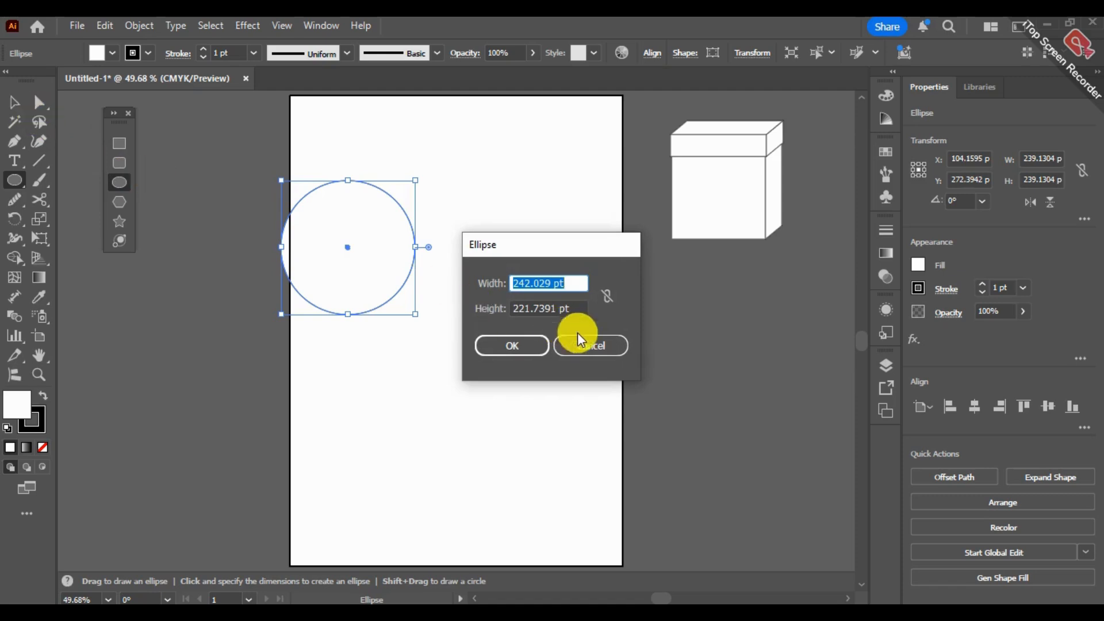
click(578, 341)
- Move the circle about 99 pt right and 90 pt down so it lies fully on the artboard
click(16, 109)
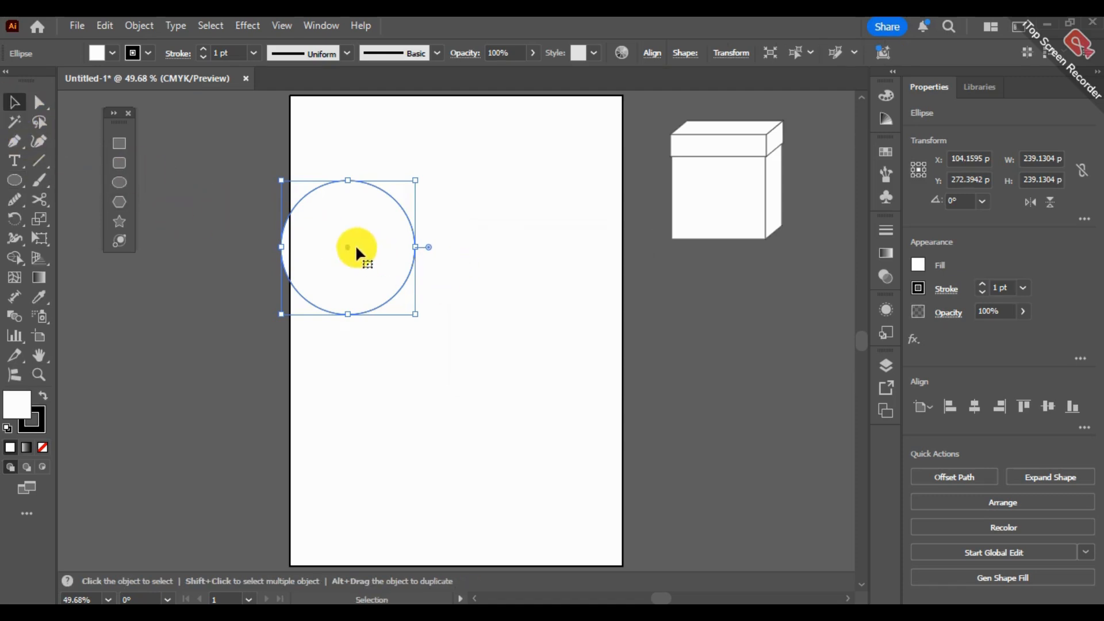
drag(374, 219, 423, 266)
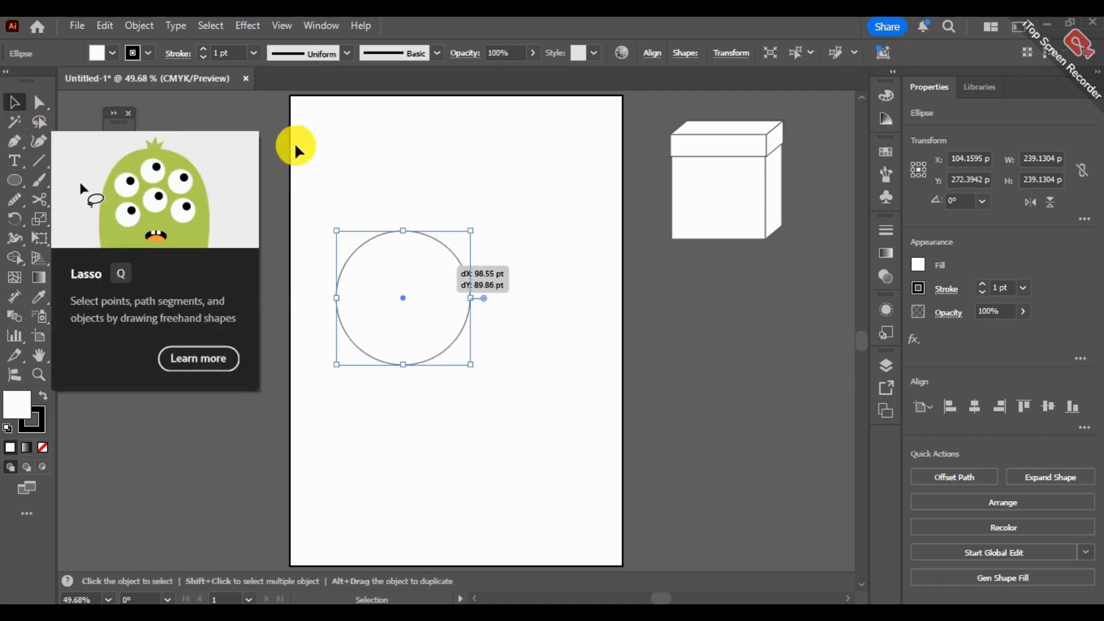
click(42, 104)
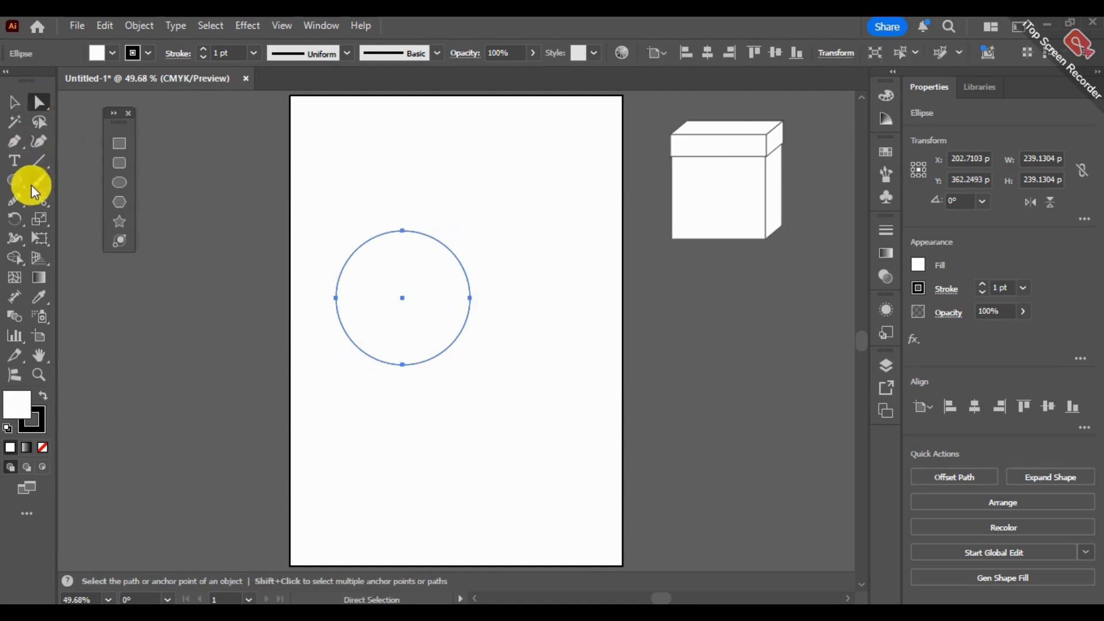
- Draw a square about 220 pt wide to the right of the circle and rotate it 45° clockwise into a diamond
click(118, 144)
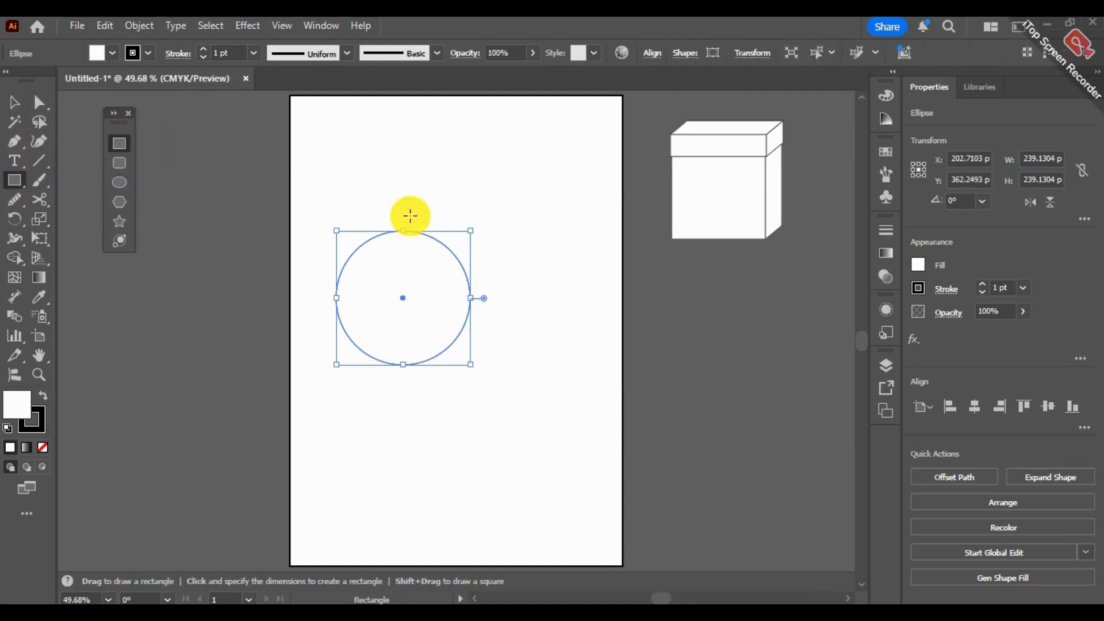
drag(489, 240, 613, 362)
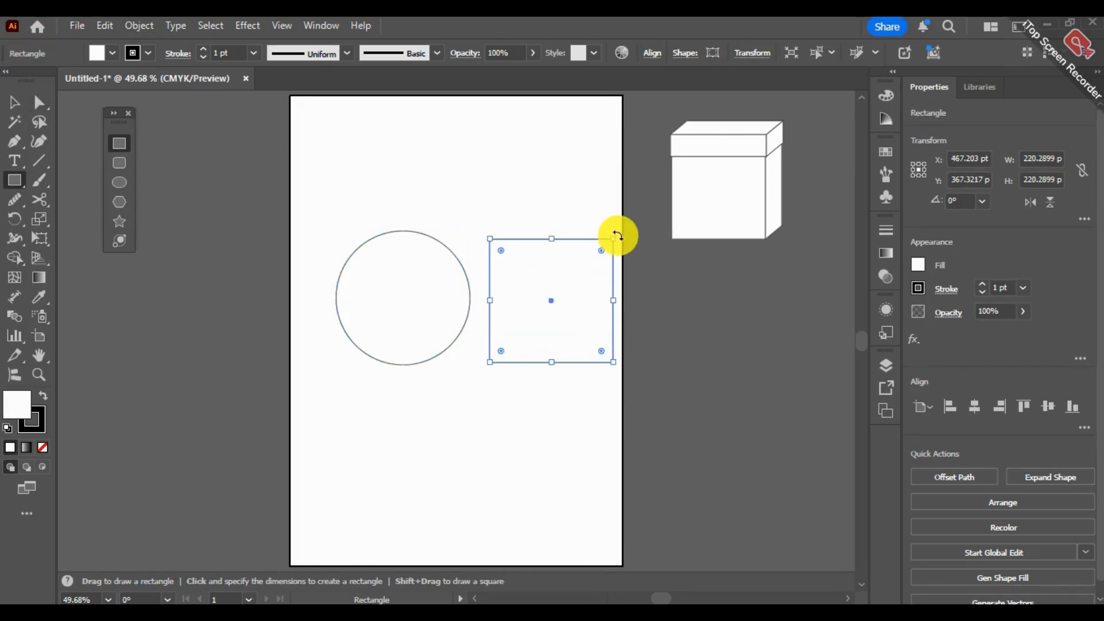
drag(617, 236, 645, 298)
click(15, 101)
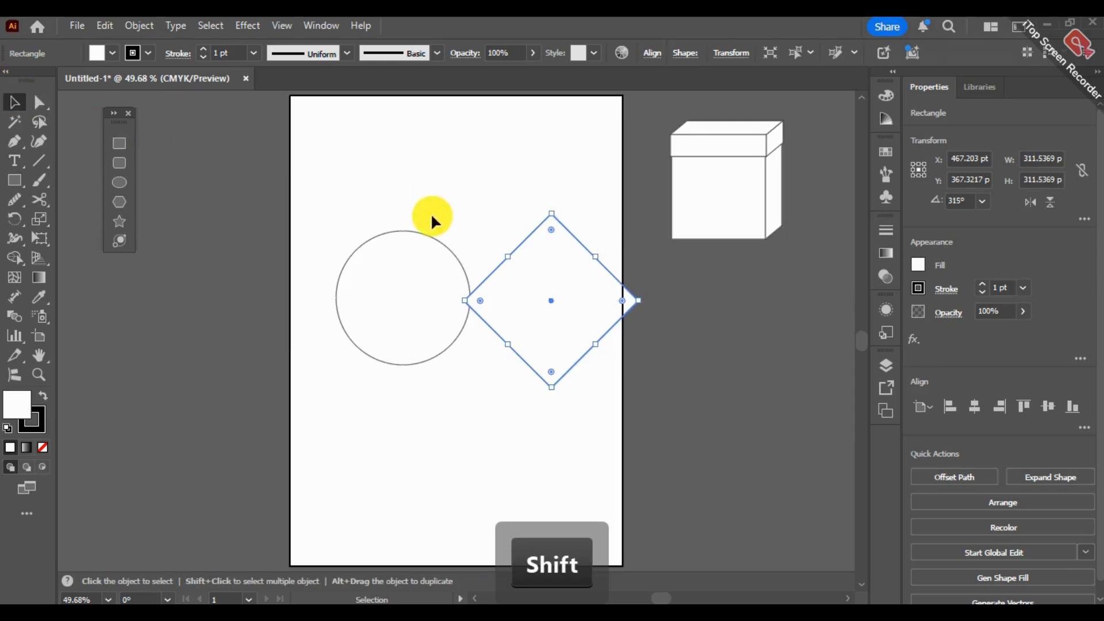
- Move the circle about 68 pt left and shrink the diamond to about 279 pt across so both fit on the artboard
click(419, 291)
mouse_move(394, 291)
mouse_down()
mouse_move(382, 299)
mouse_move(399, 288)
mouse_up()
click(614, 290)
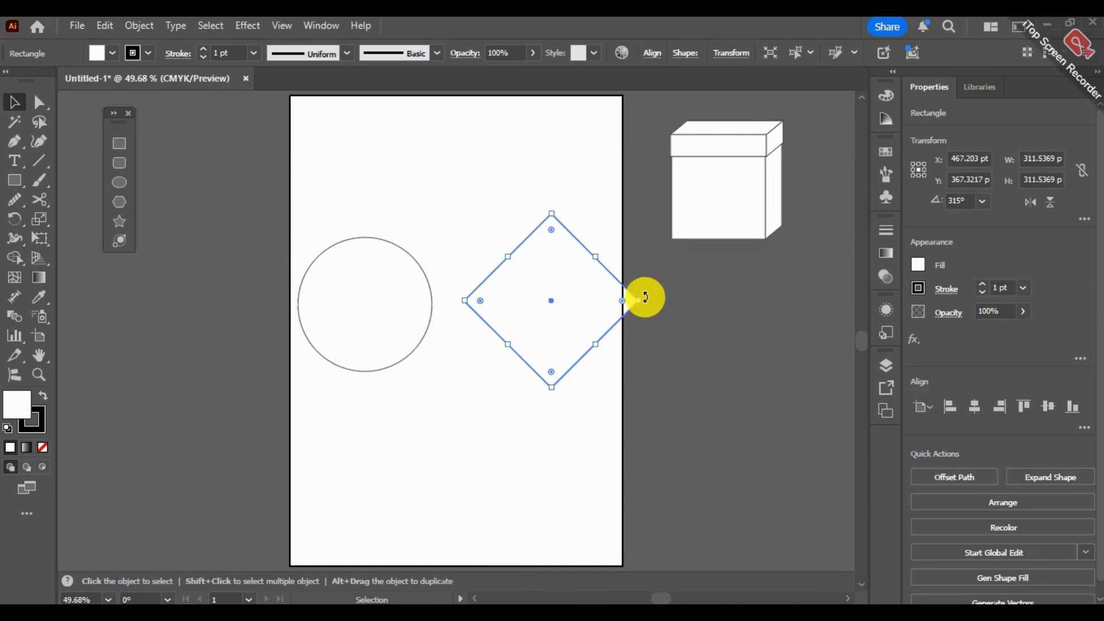
drag(640, 299, 562, 313)
click(678, 222)
click(648, 291)
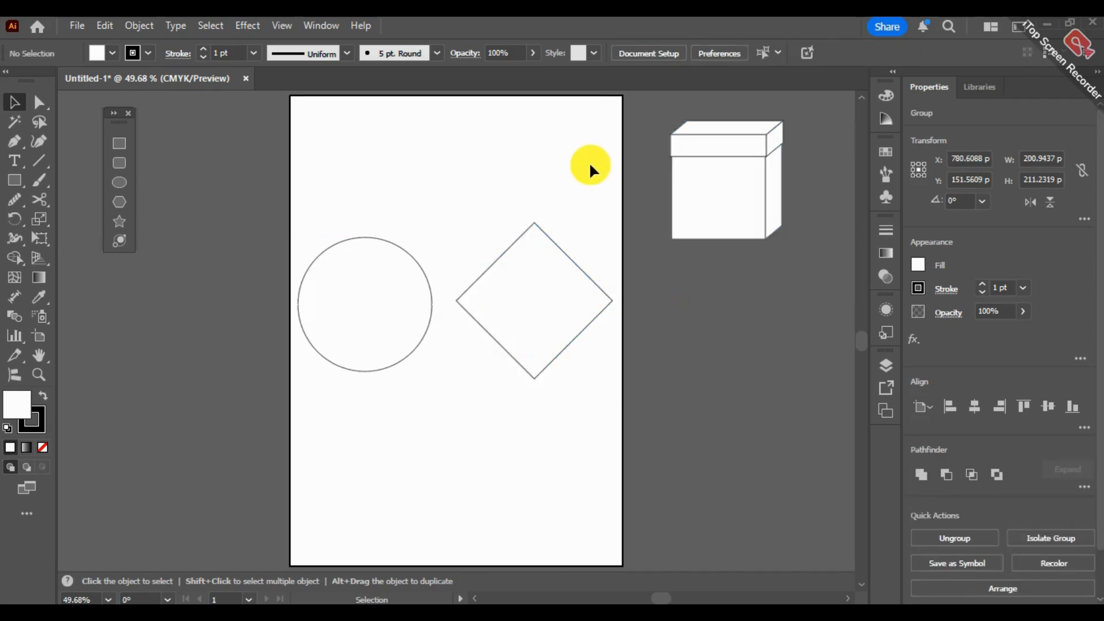
- Select the circle and the diamond with the Selection tool to view their bounding boxes, and clear the selection
click(399, 291)
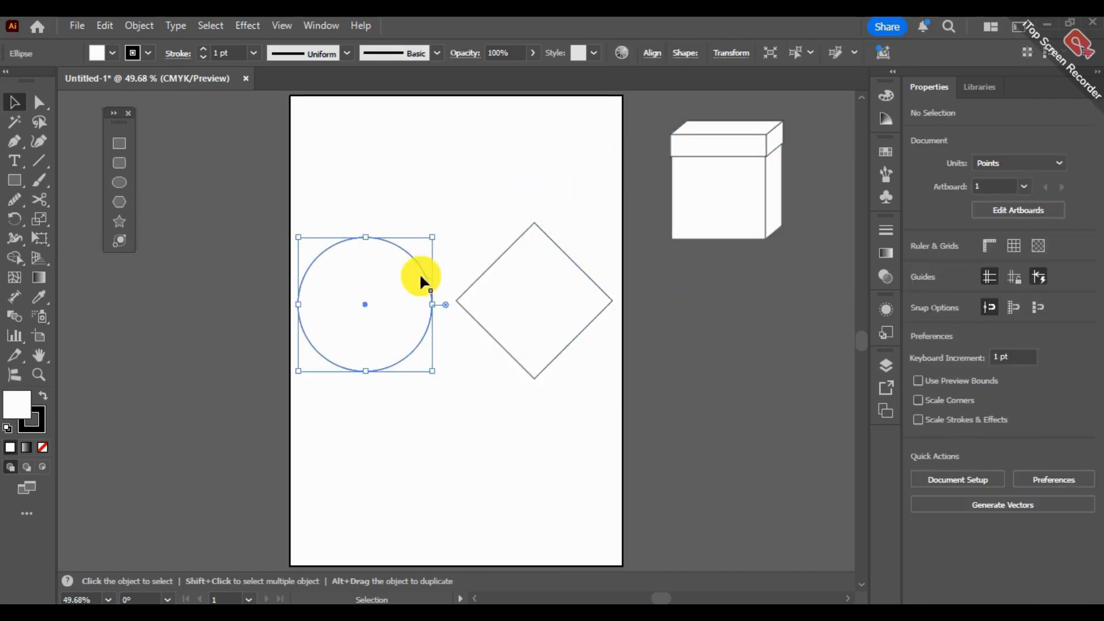
shift+click(561, 311)
click(759, 429)
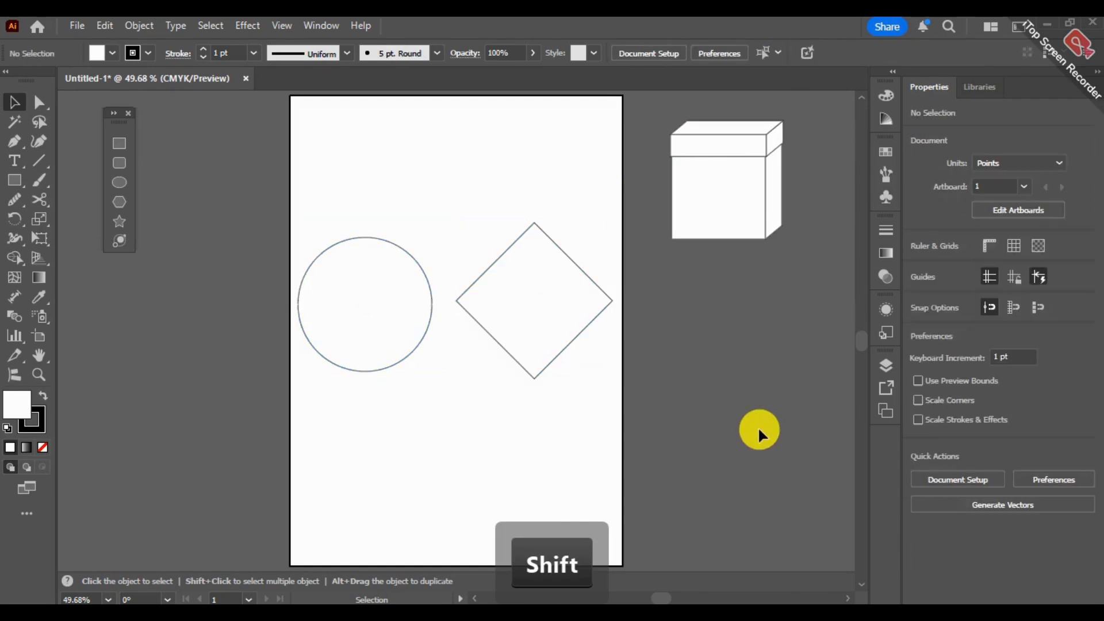
- Select the circle and diamond alternately with the Direct Selection tool and shift the diamond about 11 pt left
click(344, 274)
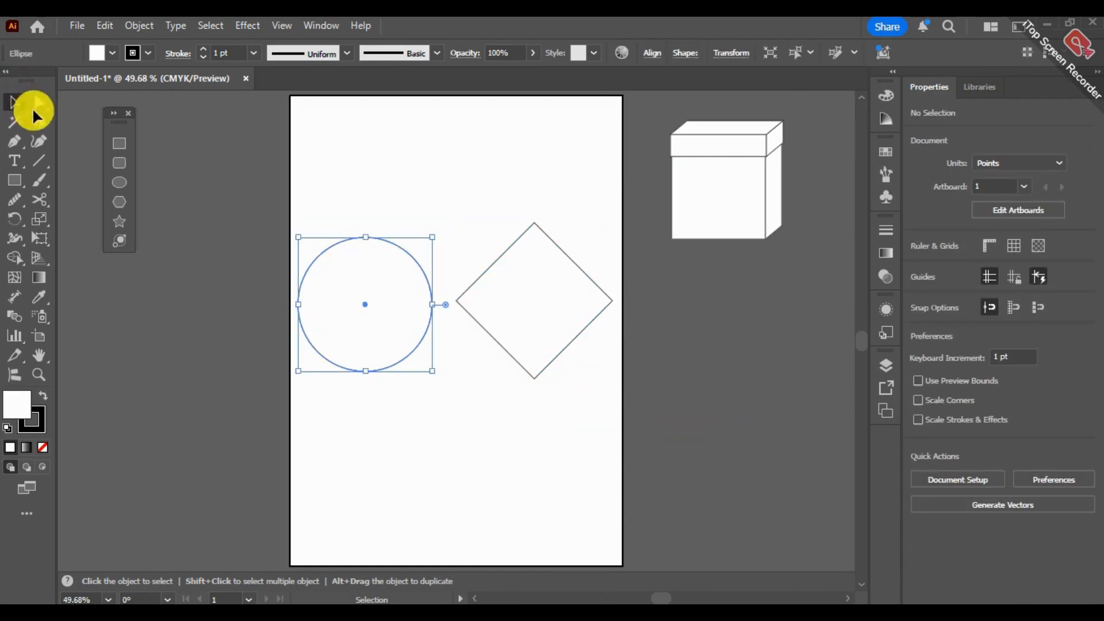
click(37, 109)
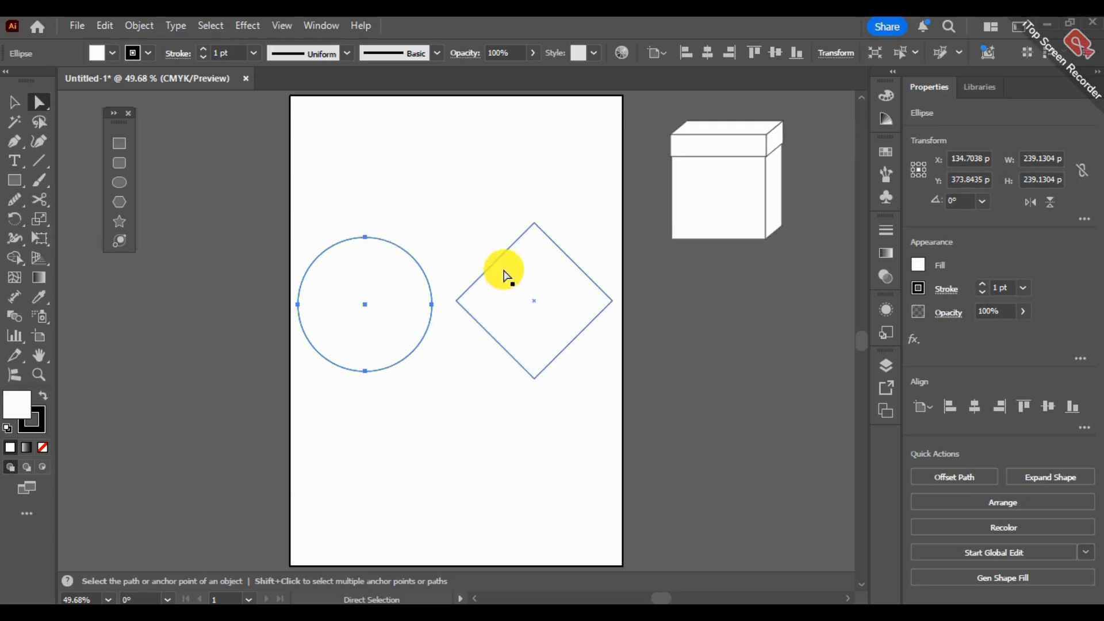
click(507, 312)
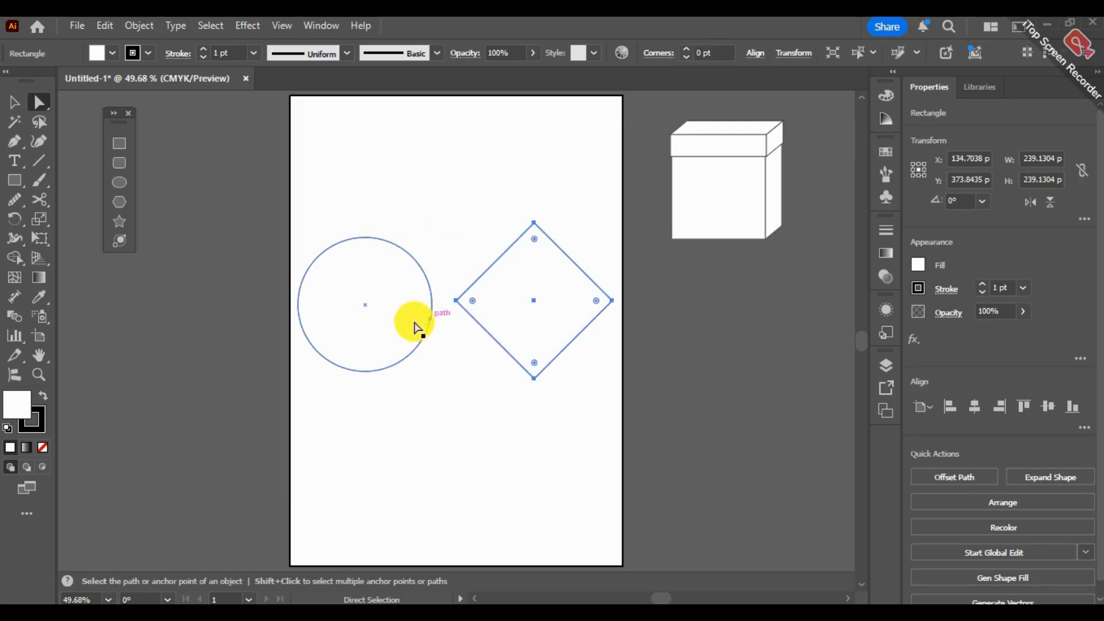
click(368, 318)
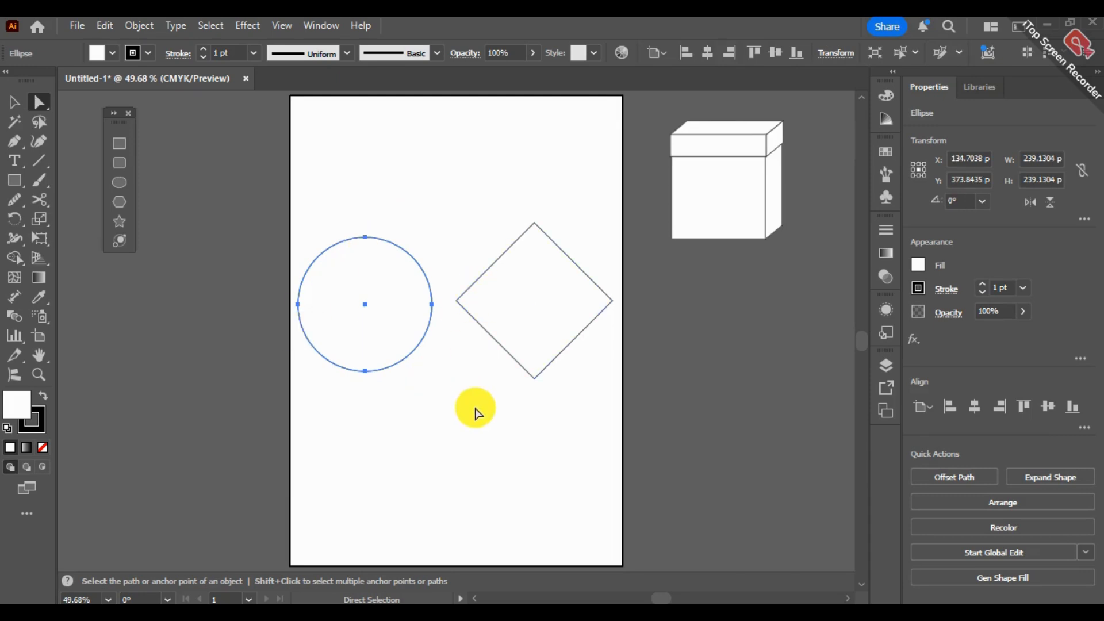
drag(519, 318, 512, 312)
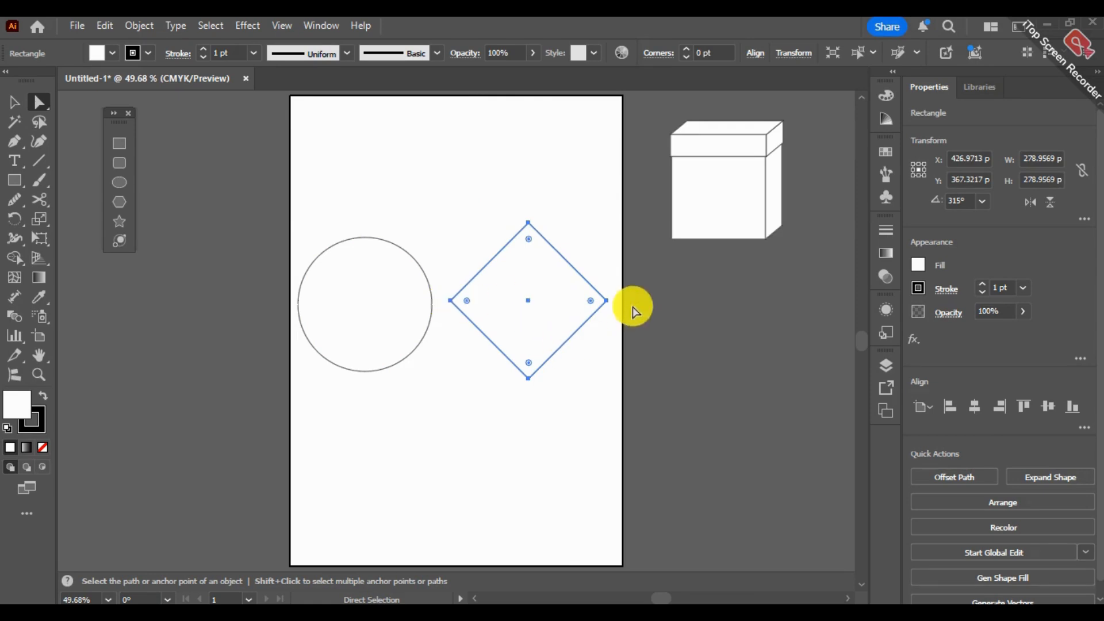
- Select the circle's top anchor point and the diamond's top anchor point to compare their direction handles
click(387, 308)
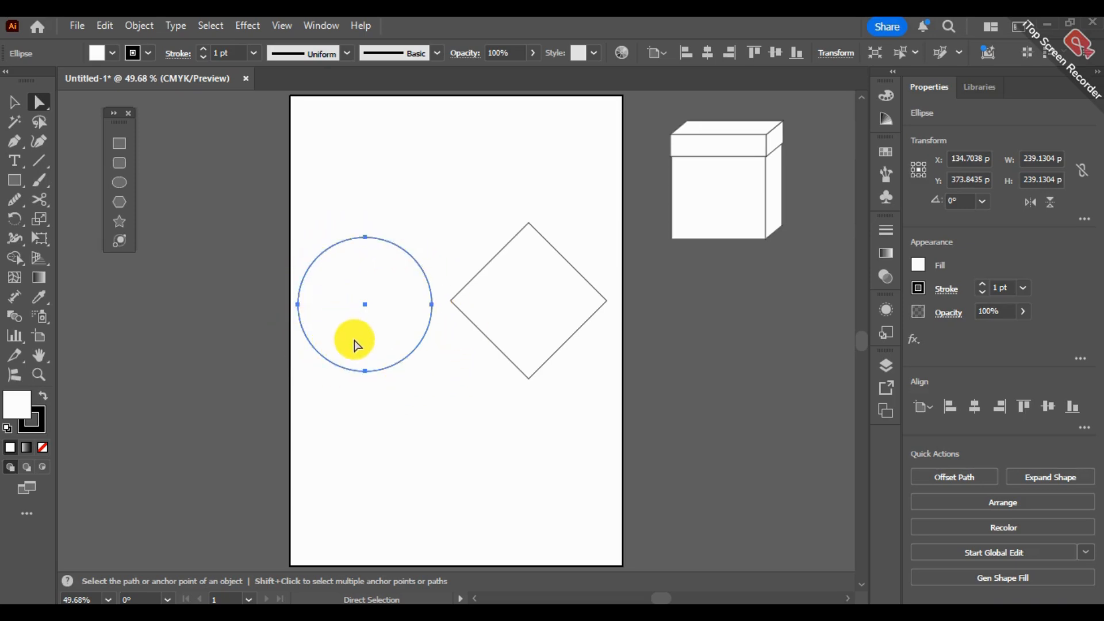
click(363, 241)
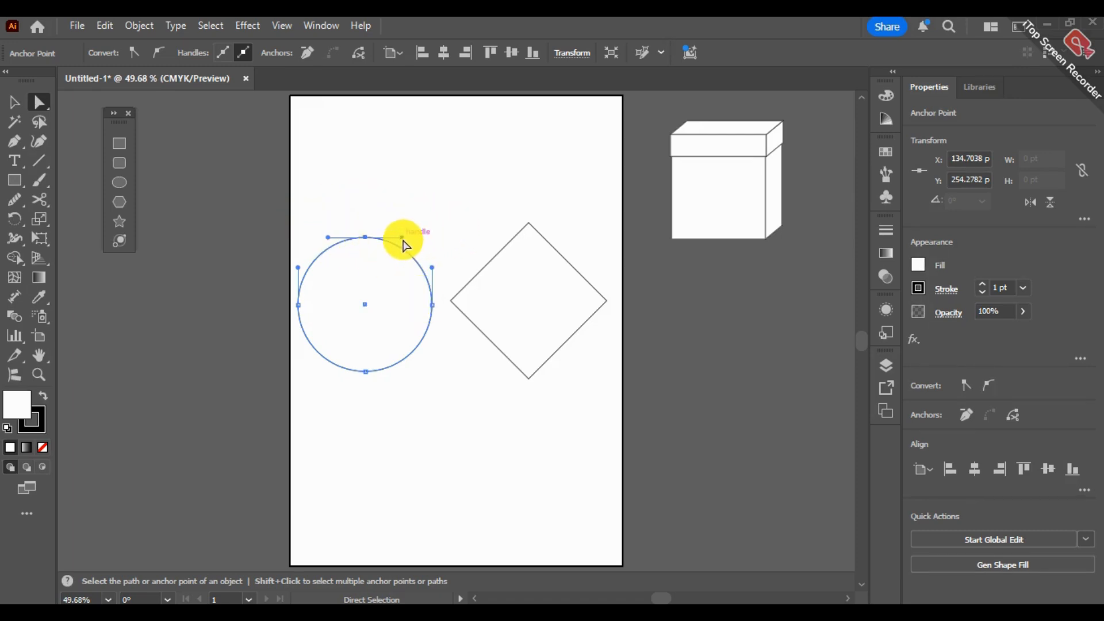
click(527, 226)
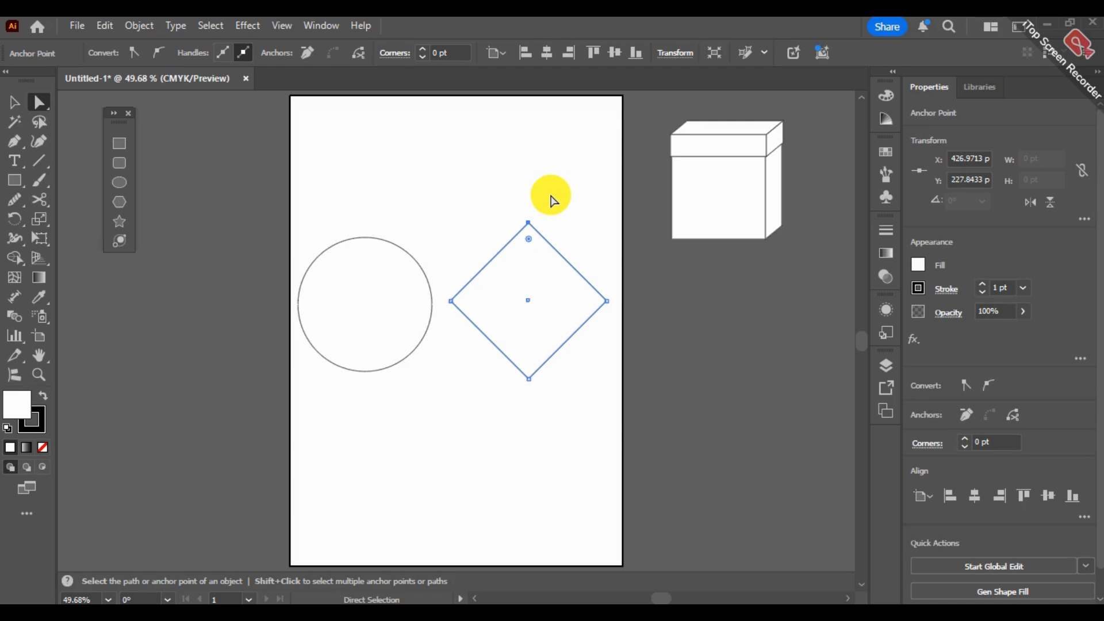
- Distort the circle by pulling out the direction handles of its top and left anchor points, and undo the changes
click(367, 241)
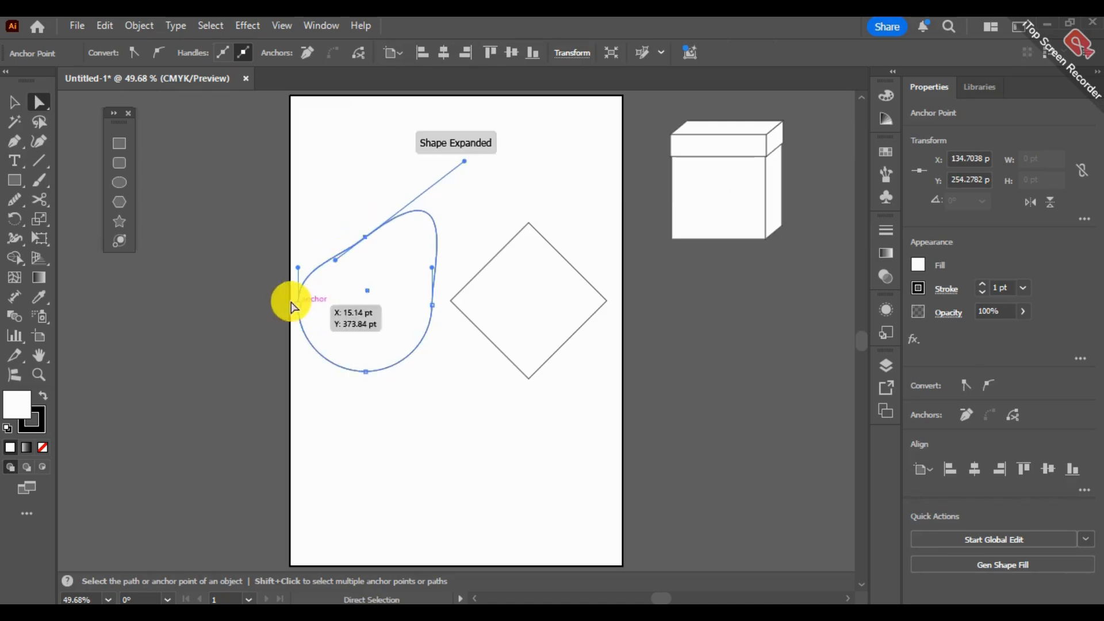
click(298, 280)
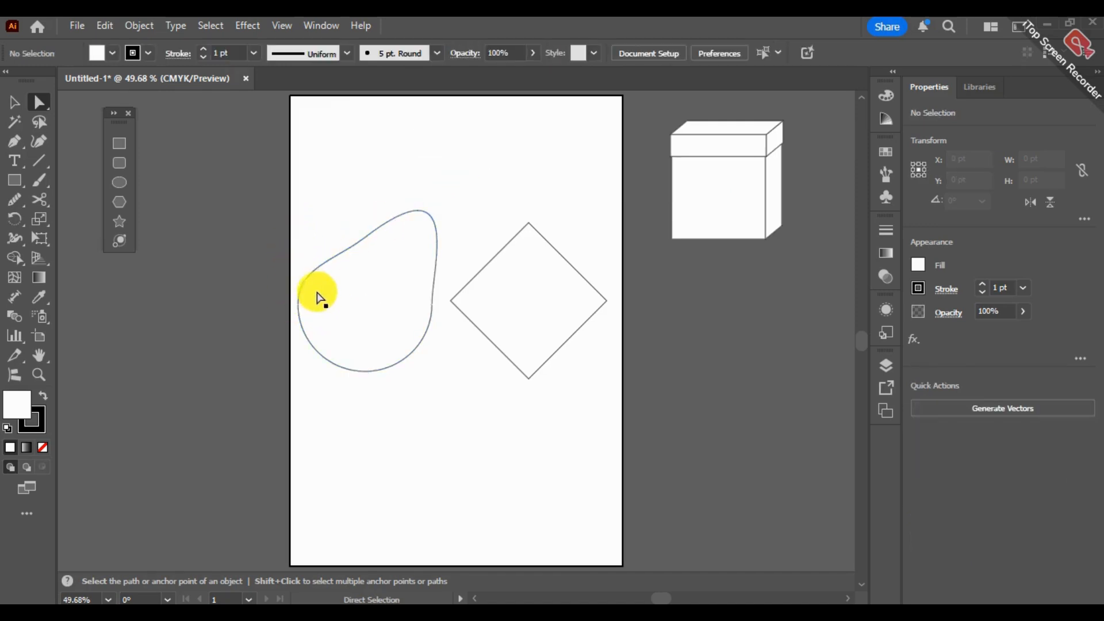
click(297, 300)
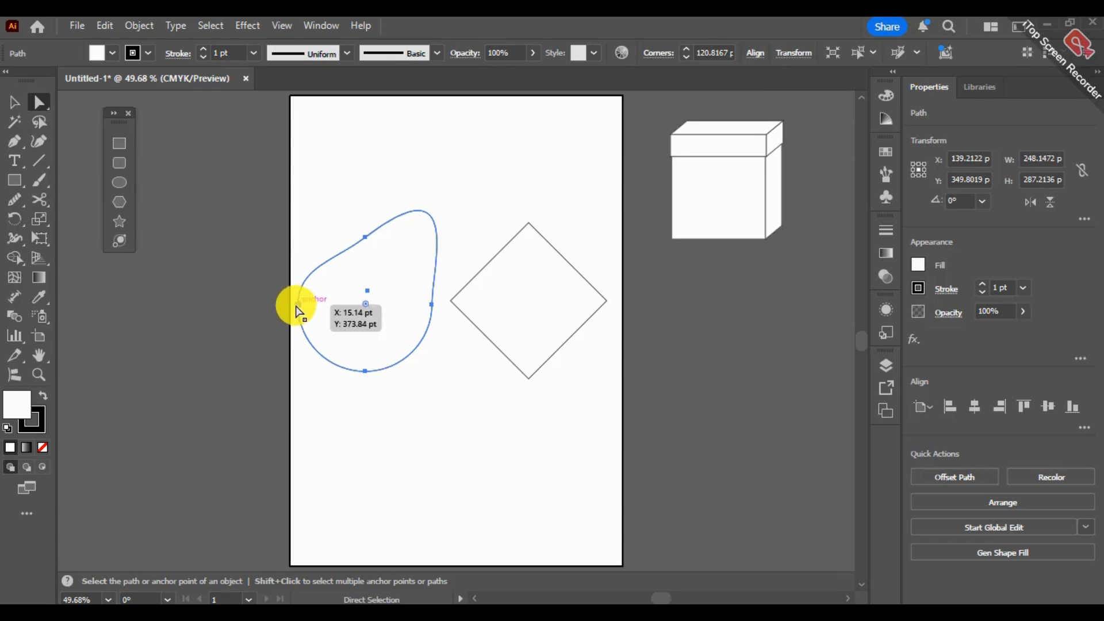
click(298, 304)
drag(296, 276, 231, 253)
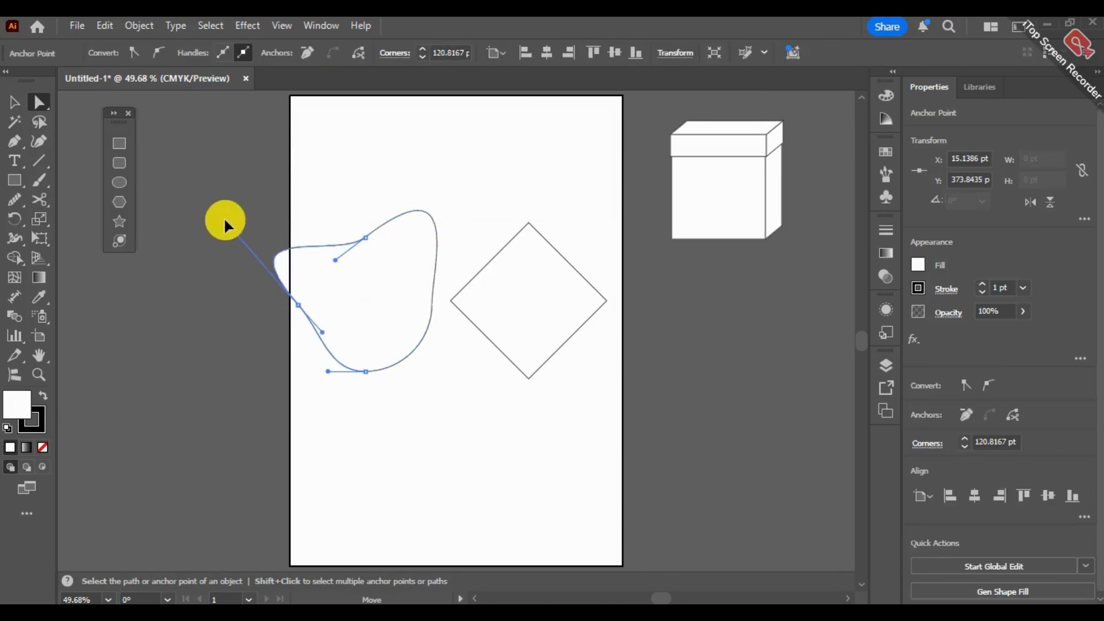
click(432, 167)
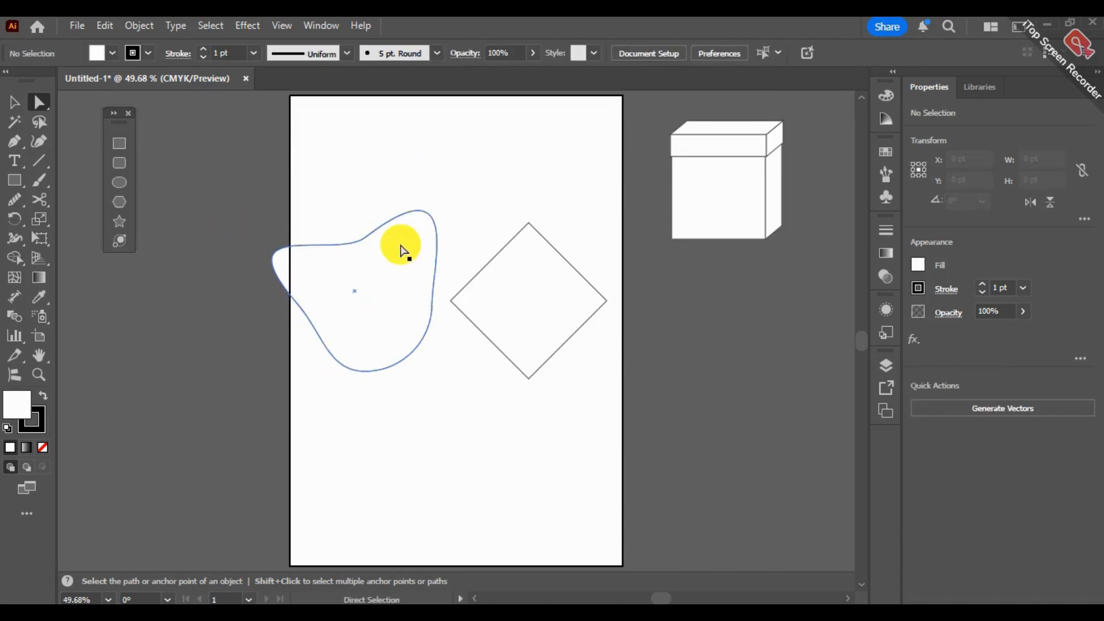
key(ctrl+z)
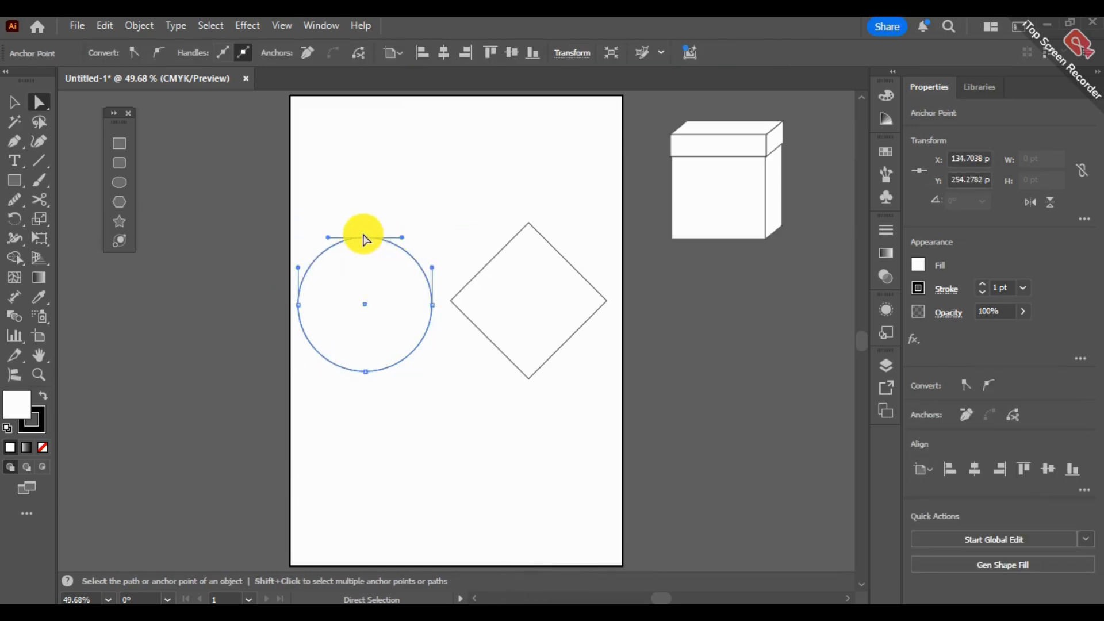
- Raise the circle's top anchor point about 134 pt to form an egg shape, and undo the change
drag(364, 238, 368, 162)
click(434, 150)
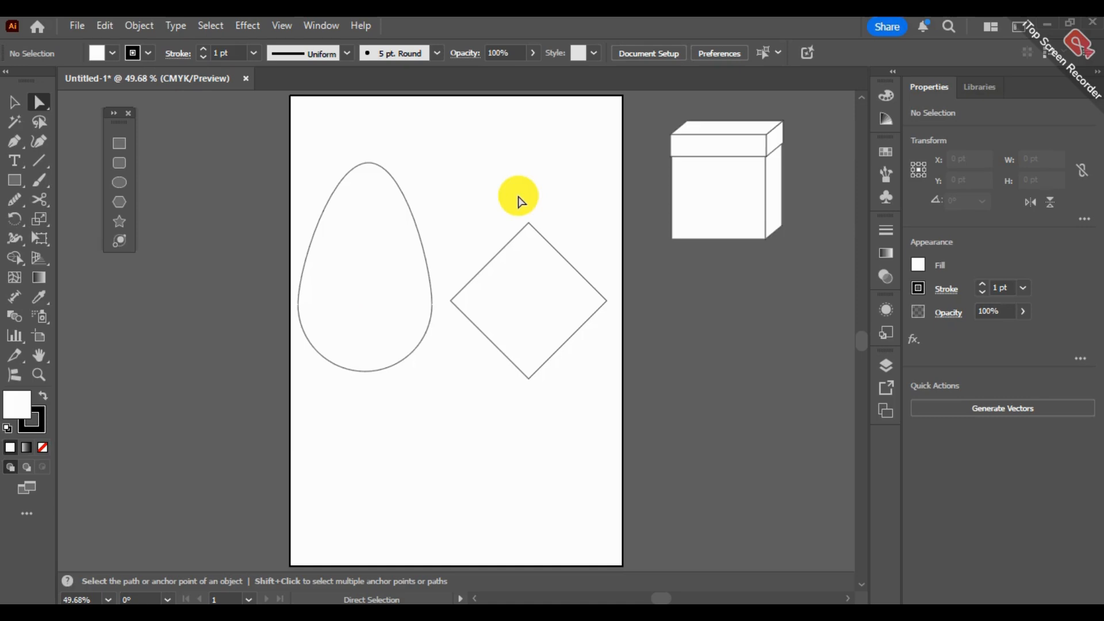
click(367, 195)
key(ctrl+z)
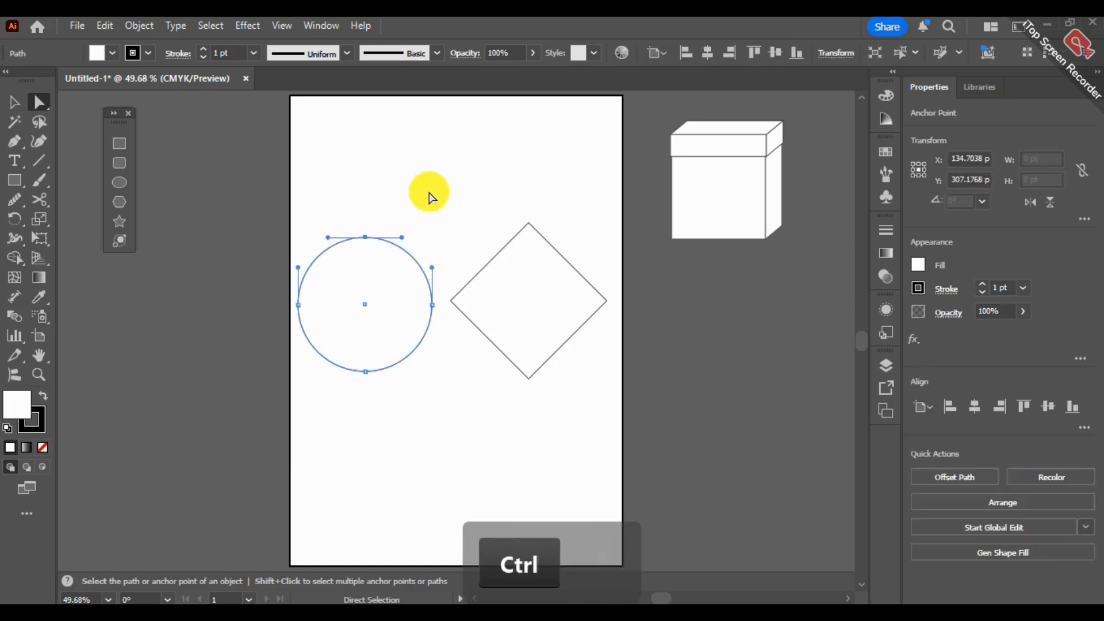
key(ctrl+z)
- Try to move the diamond's top anchor point with the Direct Selection tool and undo the edit
click(527, 223)
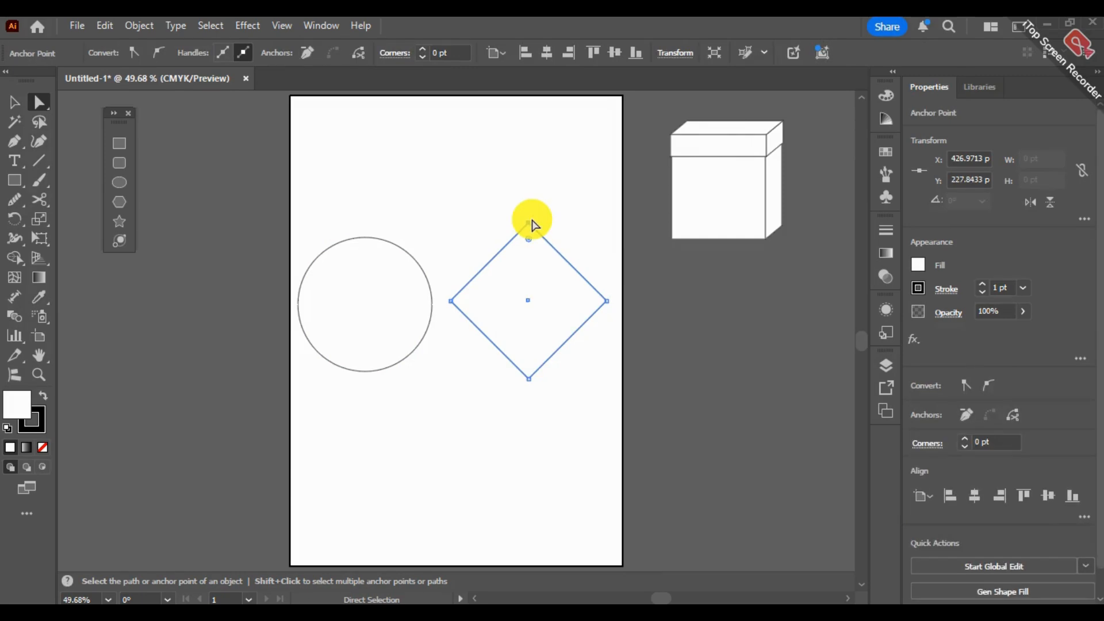
mouse_move(532, 222)
mouse_down()
mouse_move(519, 131)
mouse_move(508, 247)
mouse_move(533, 230)
mouse_up()
key(ctrl+z)
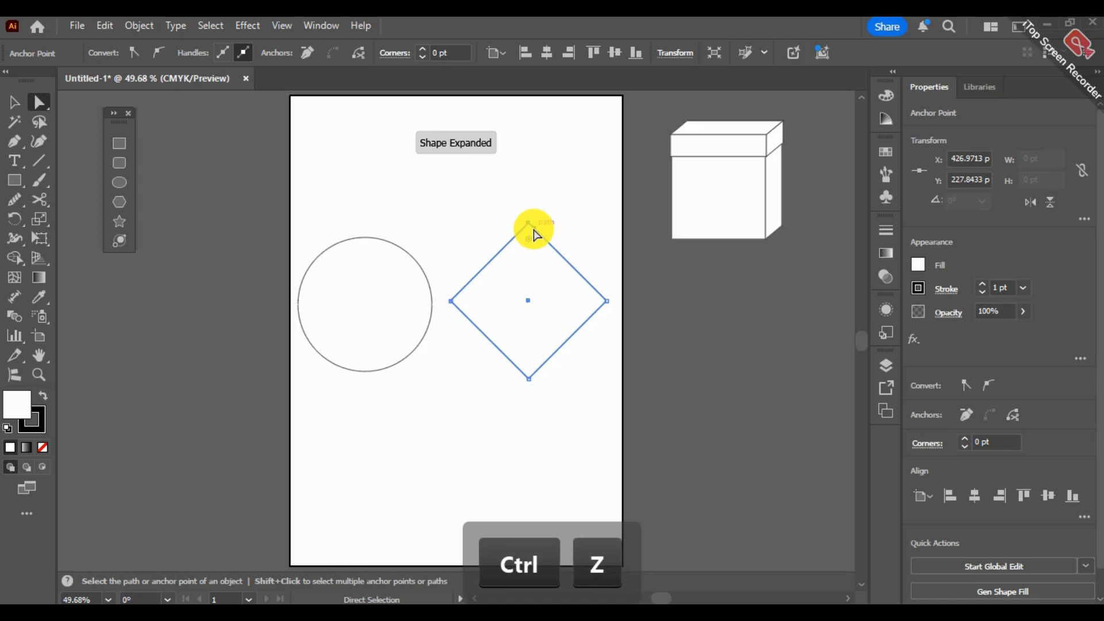
- Clear the selection of the circle and return to the Selection tool
click(360, 263)
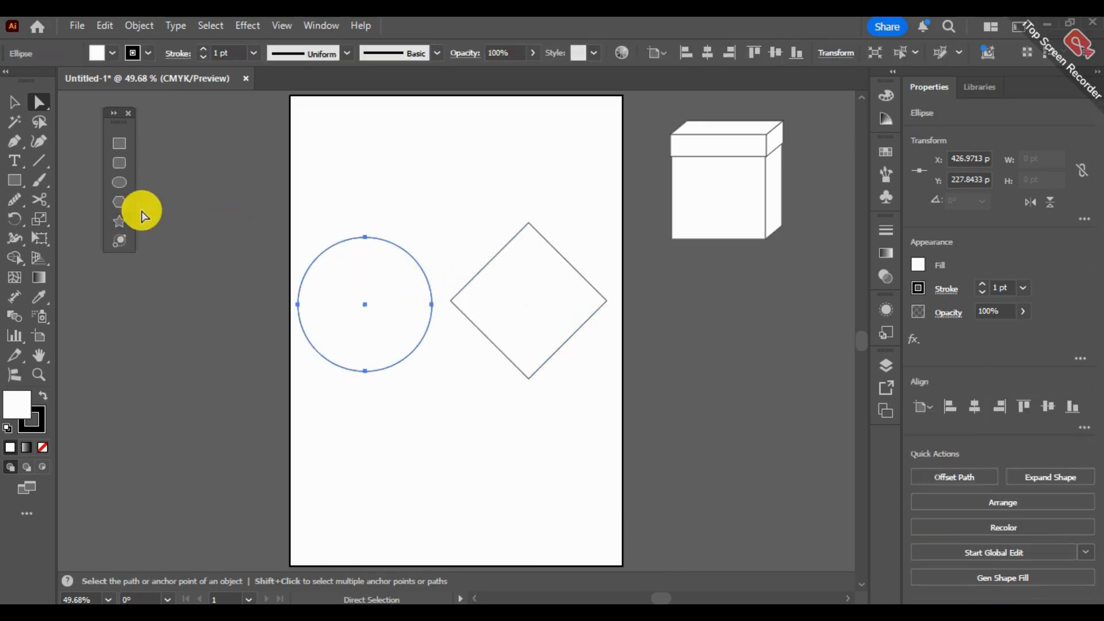
click(488, 178)
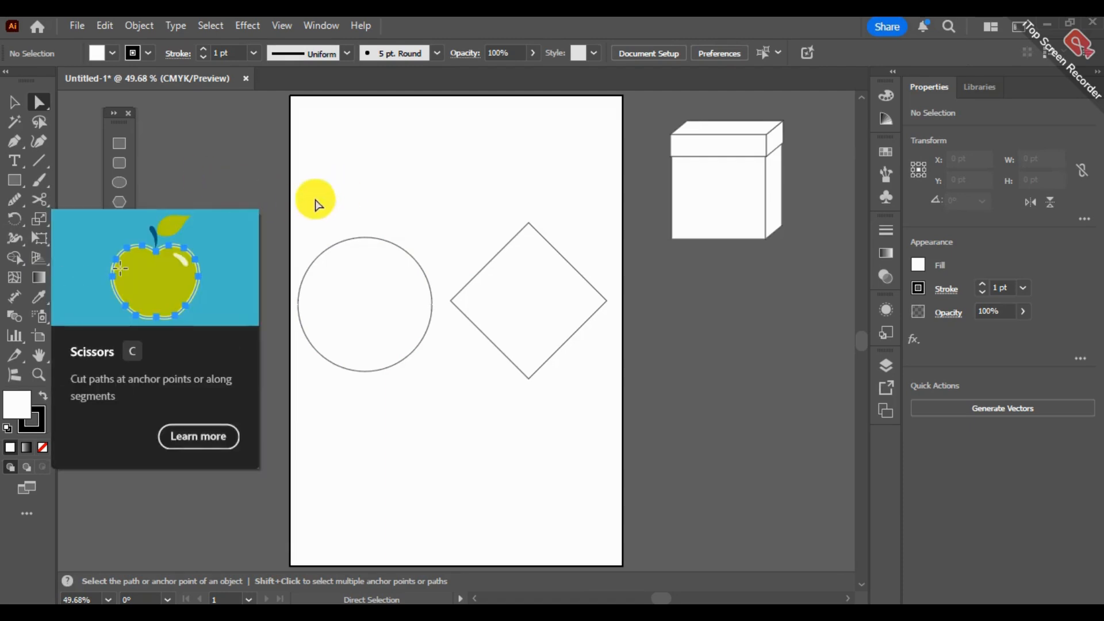
click(19, 165)
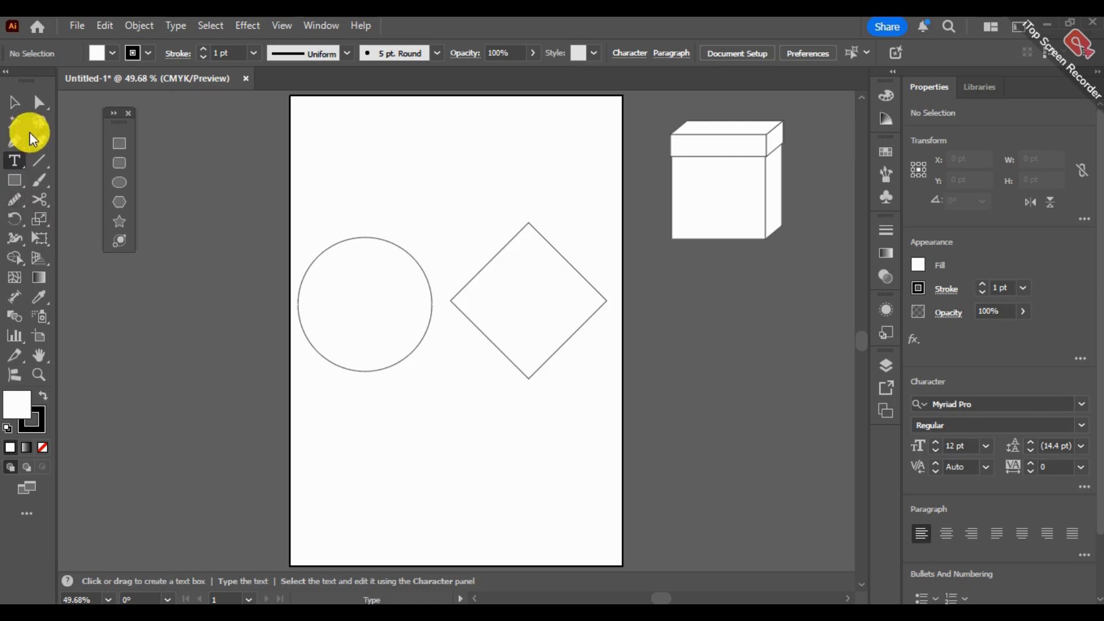
click(14, 103)
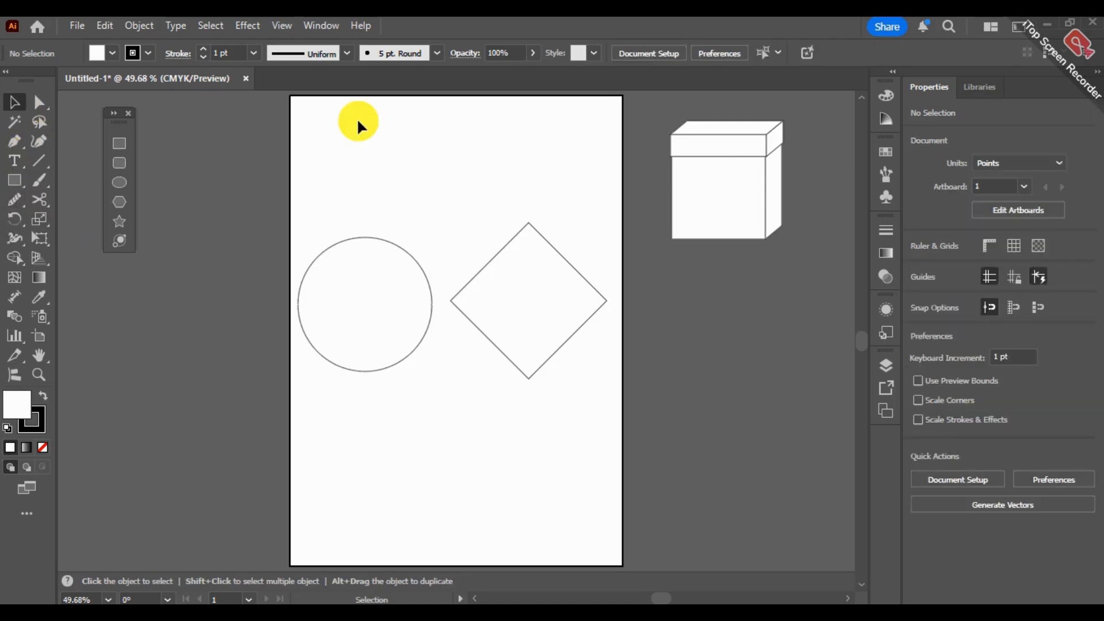